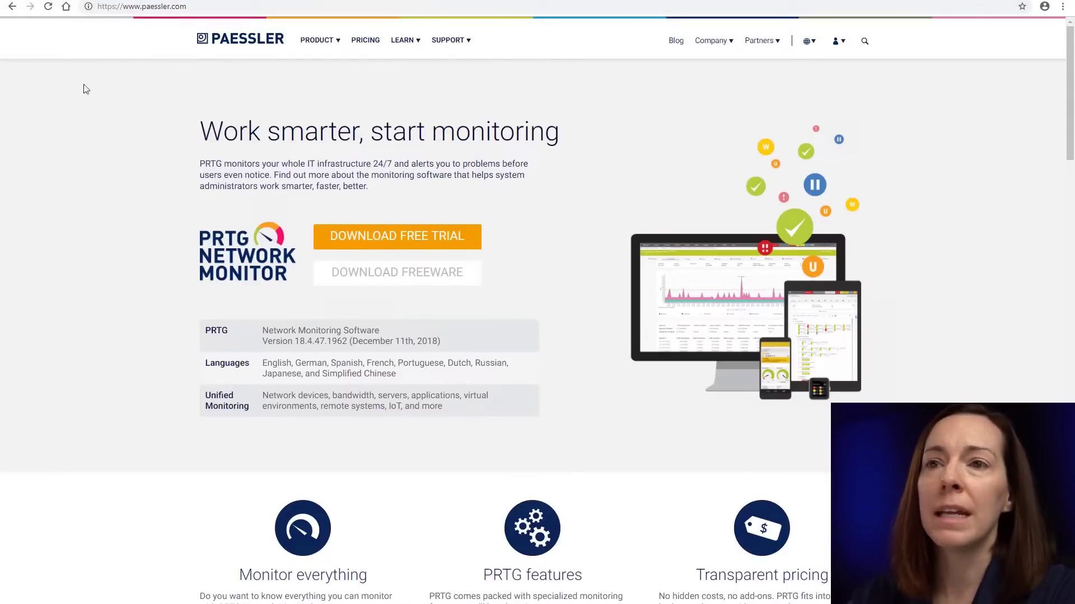
# Go to PRODUCT > Free Tools > MIB Importer on the Paessler site and scroll through the page.
pyautogui.click(310, 47)
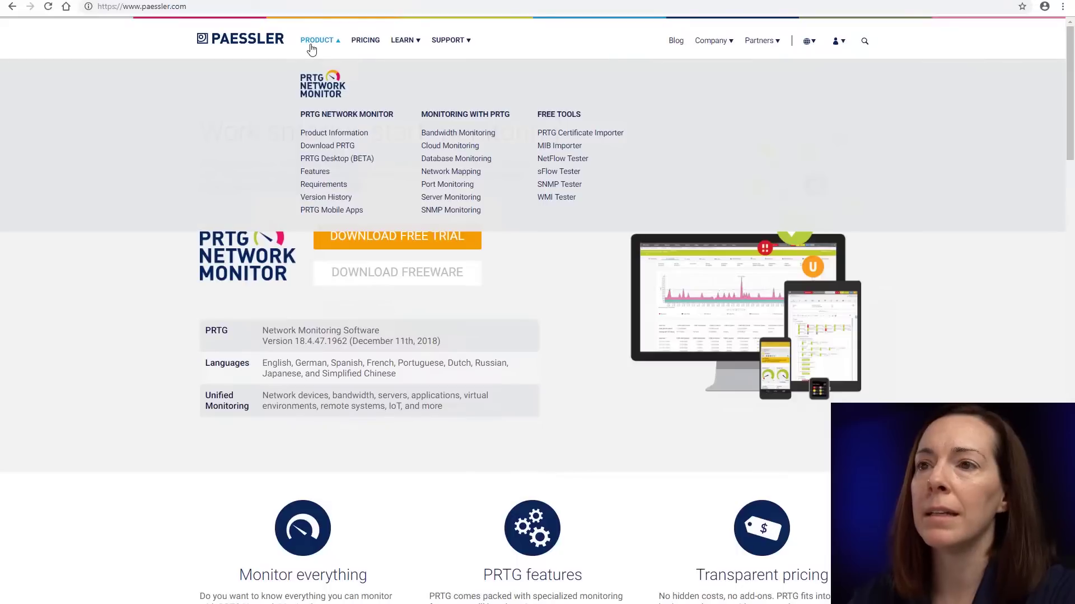
pyautogui.click(568, 147)
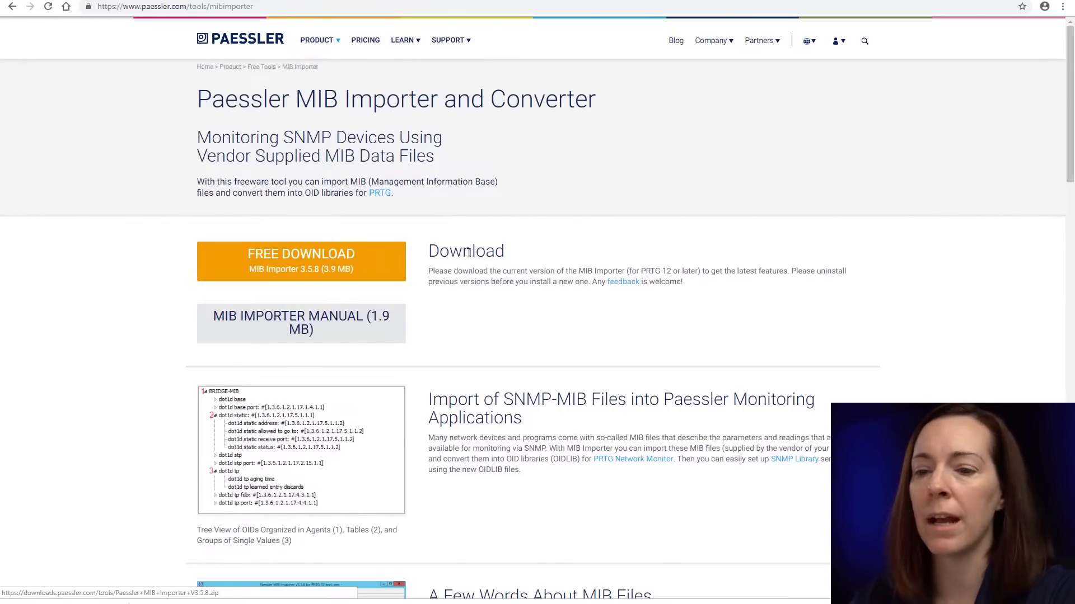
pyautogui.scroll(-3, 546, 331)
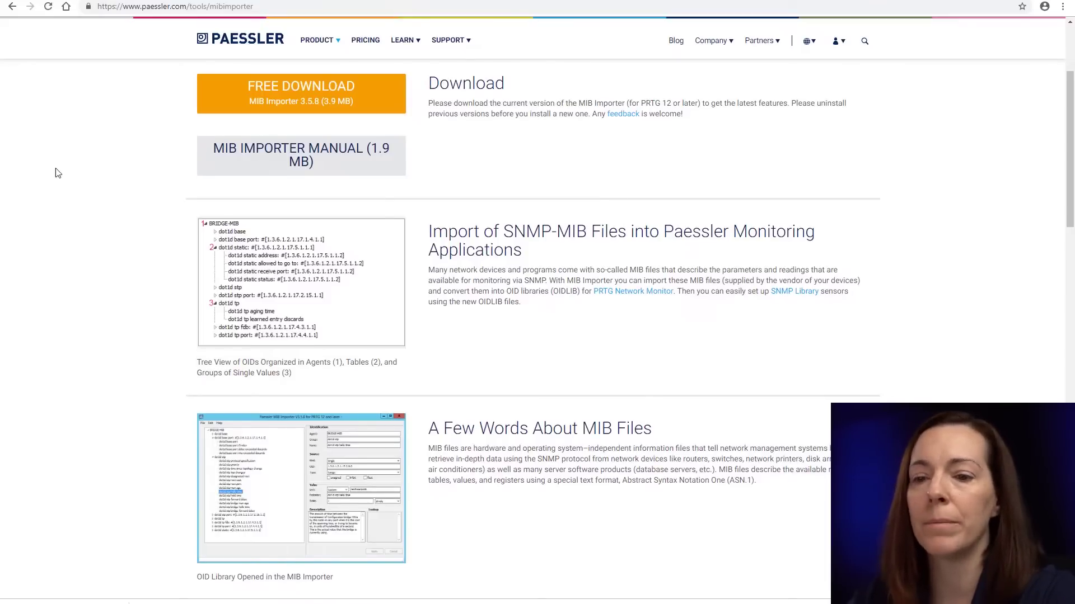
pyautogui.scroll(3, 73, 201)
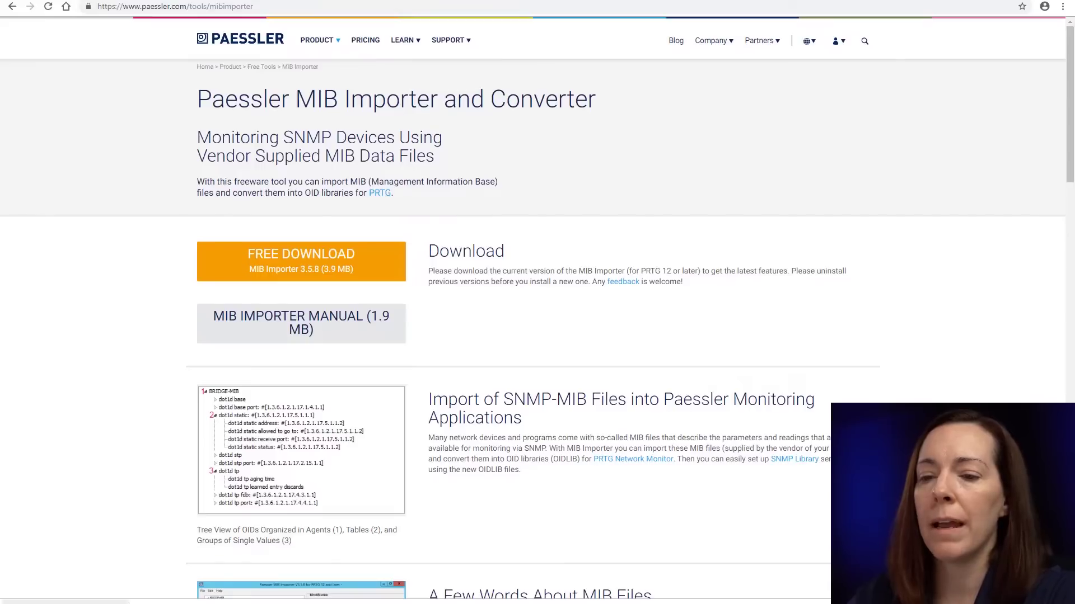
# Extract the downloaded MIB Importer zip into its suggested folder in Downloads.
pyautogui.press('super+e')
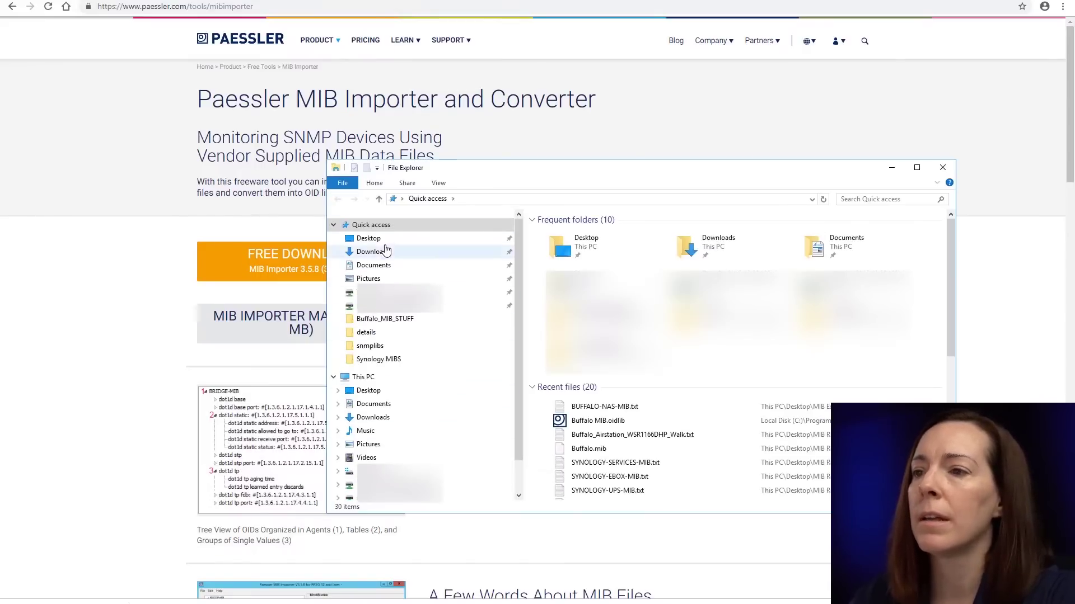
pyautogui.click(375, 253)
pyautogui.click(593, 237)
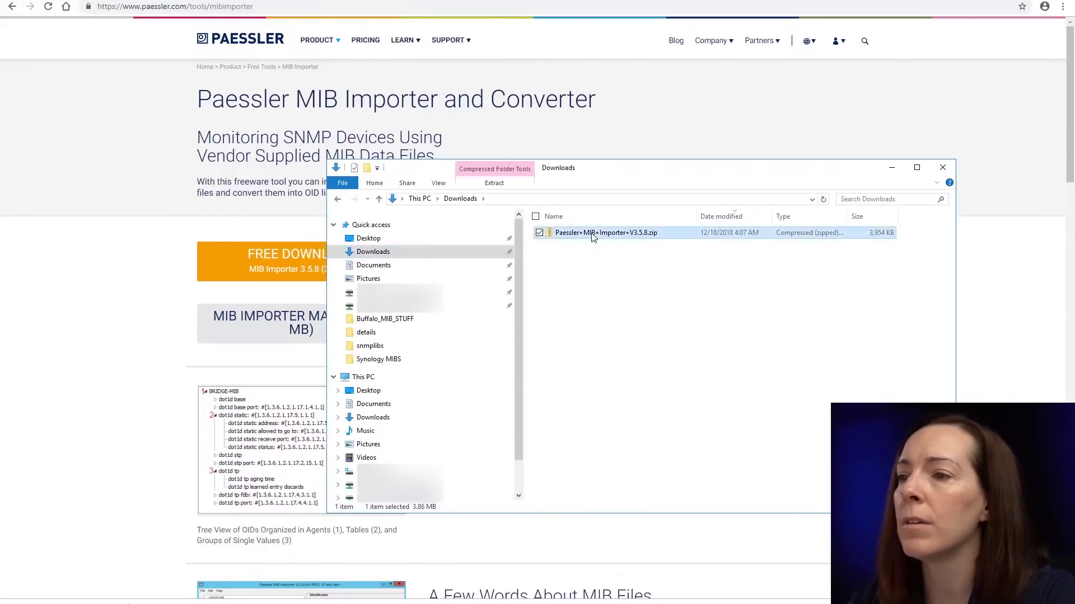
pyautogui.doubleClick(593, 237)
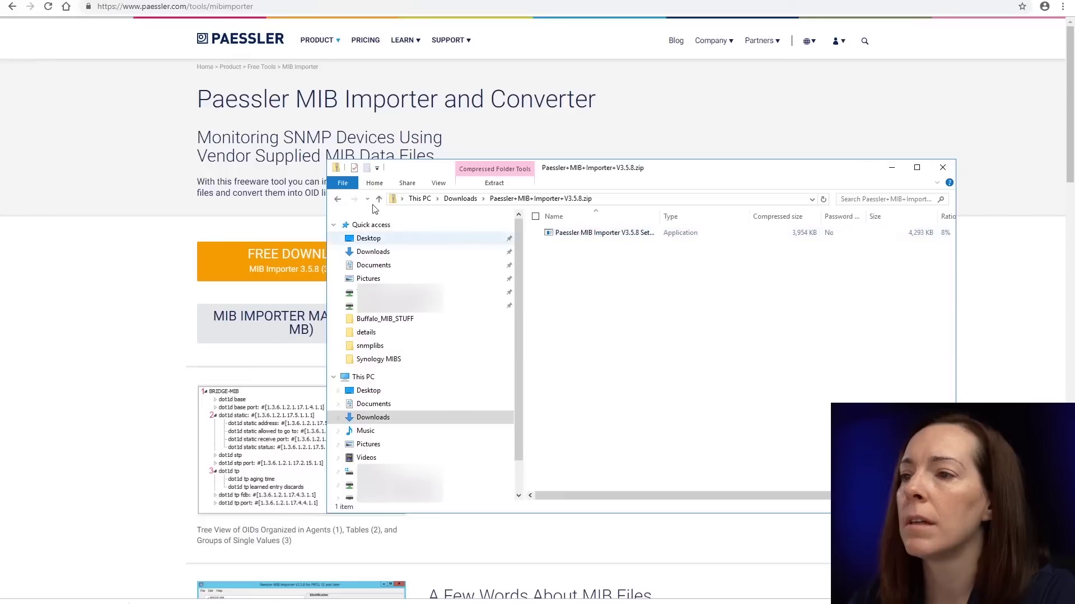
pyautogui.hotkey('alt', 'Left')
pyautogui.rightClick(579, 236)
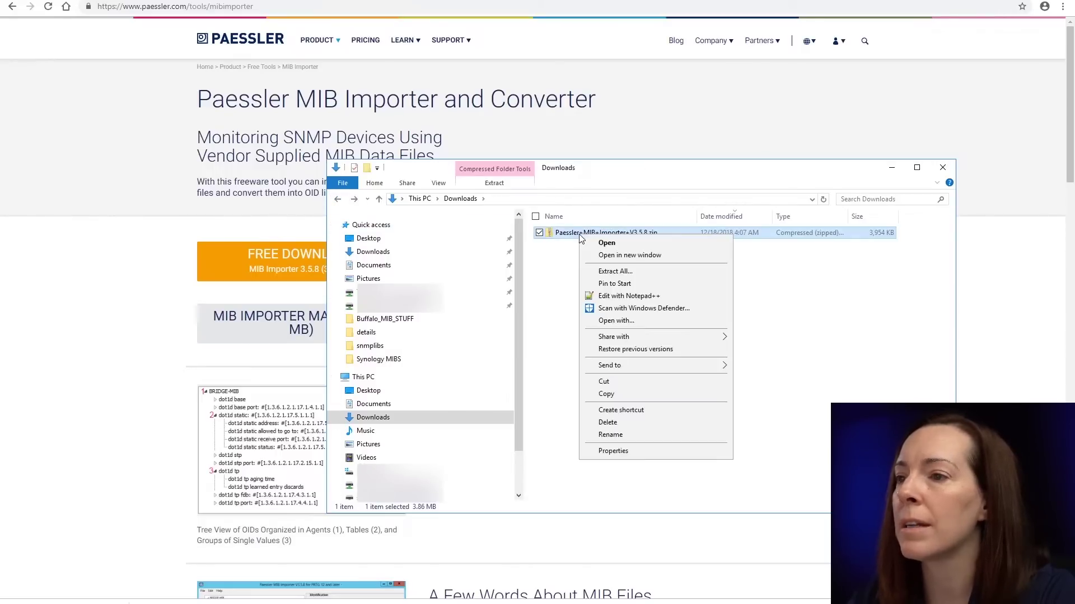
pyautogui.click(601, 270)
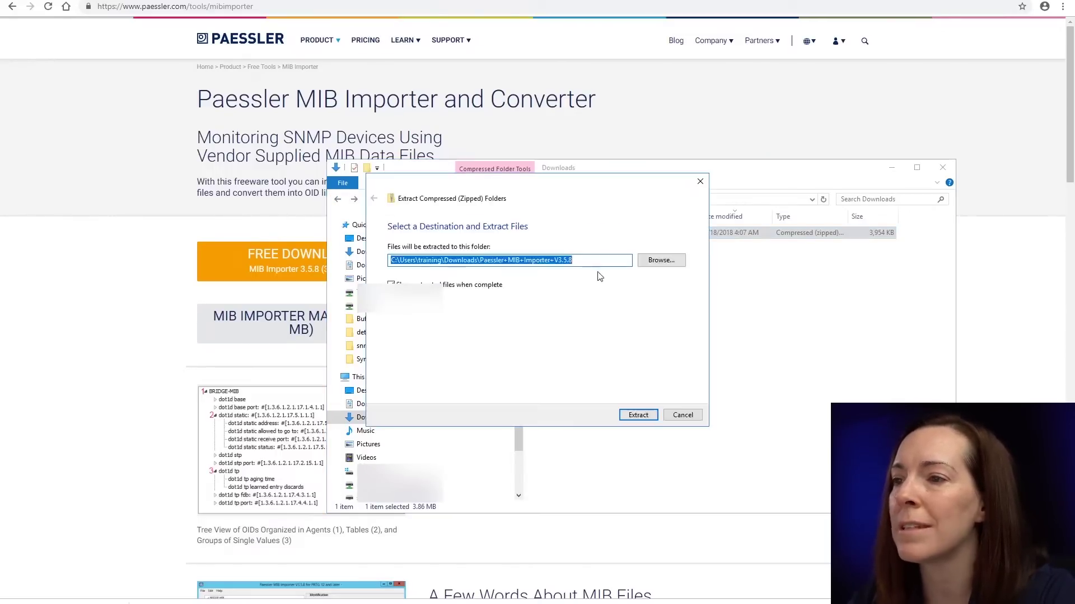
pyautogui.click(643, 416)
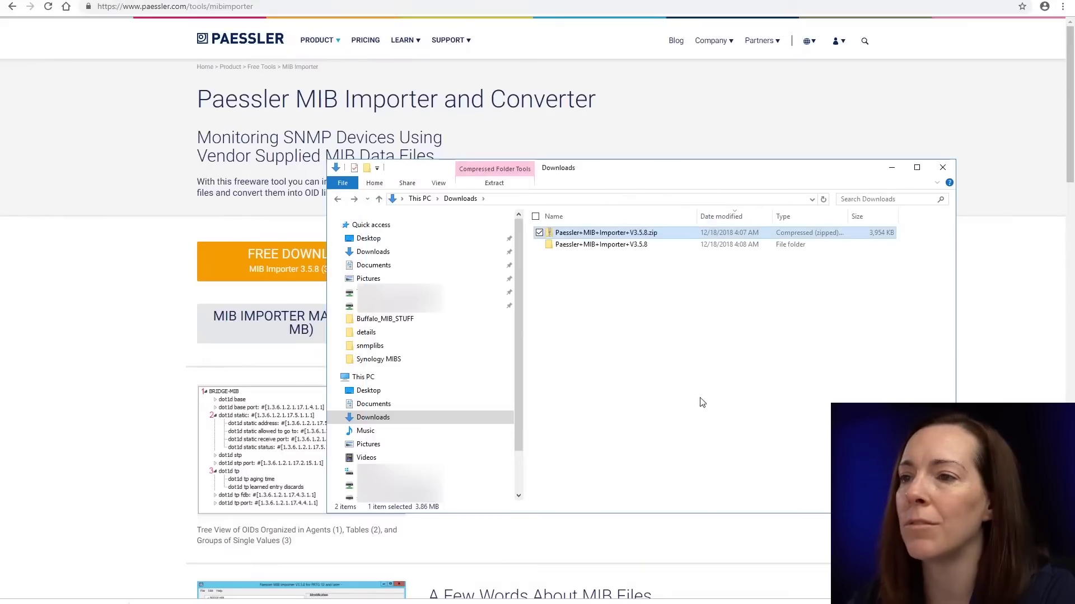
# Install Paessler MIB Importer V3 from Setup.exe with default options, then close both Explorer windows.
pyautogui.click(596, 250)
pyautogui.doubleClick(596, 250)
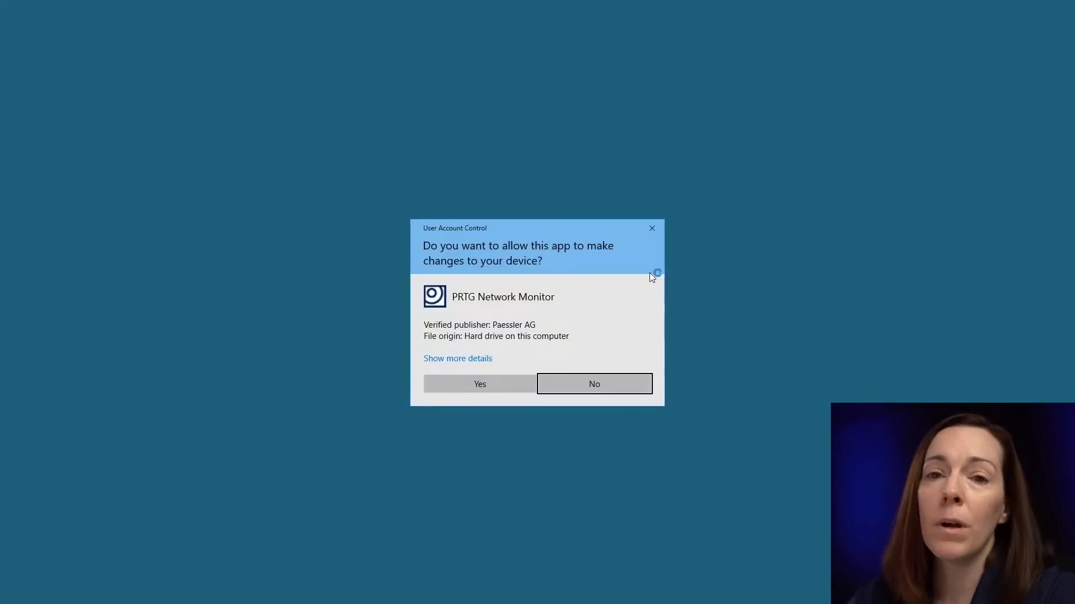
pyautogui.click(481, 383)
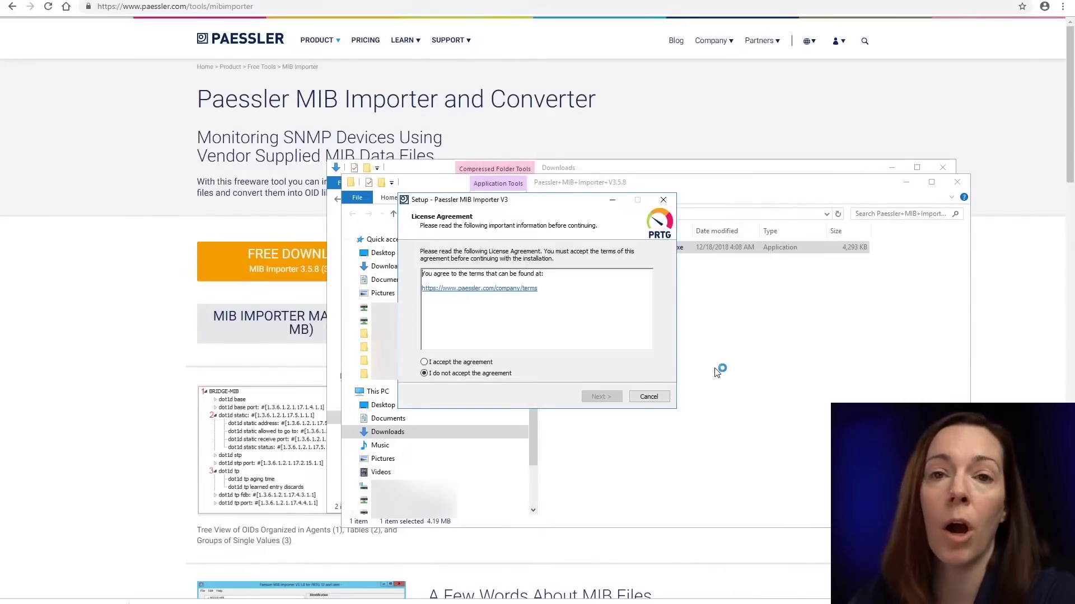
pyautogui.click(458, 362)
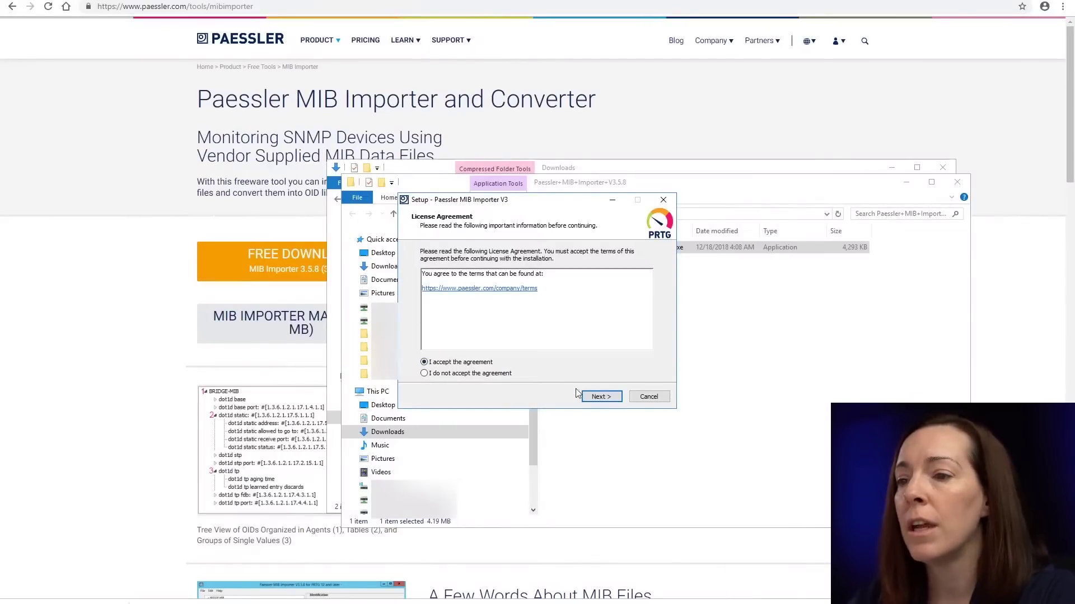
pyautogui.click(610, 403)
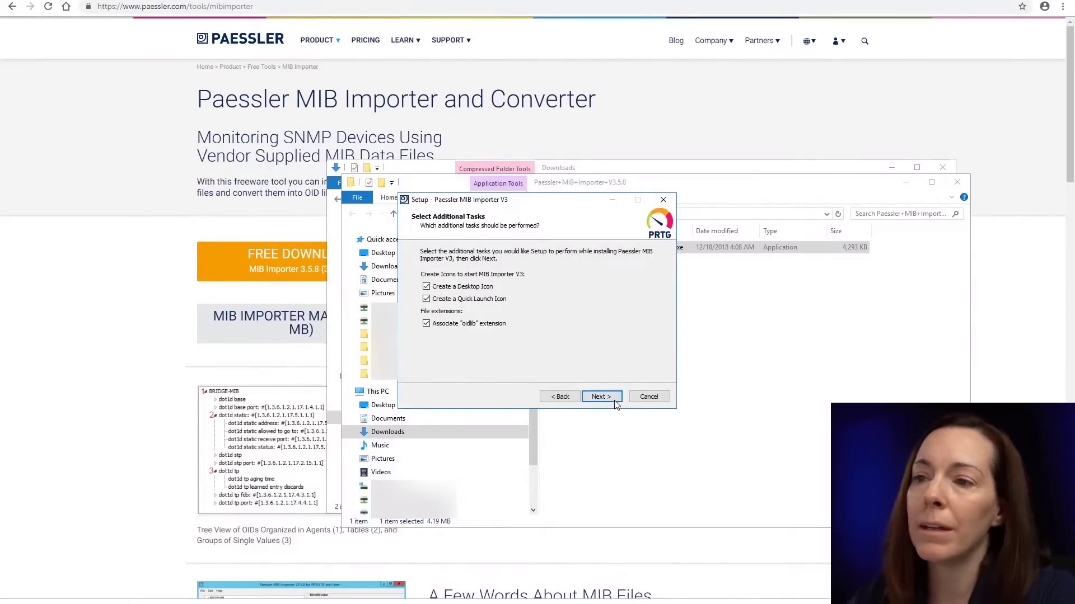
pyautogui.click(601, 397)
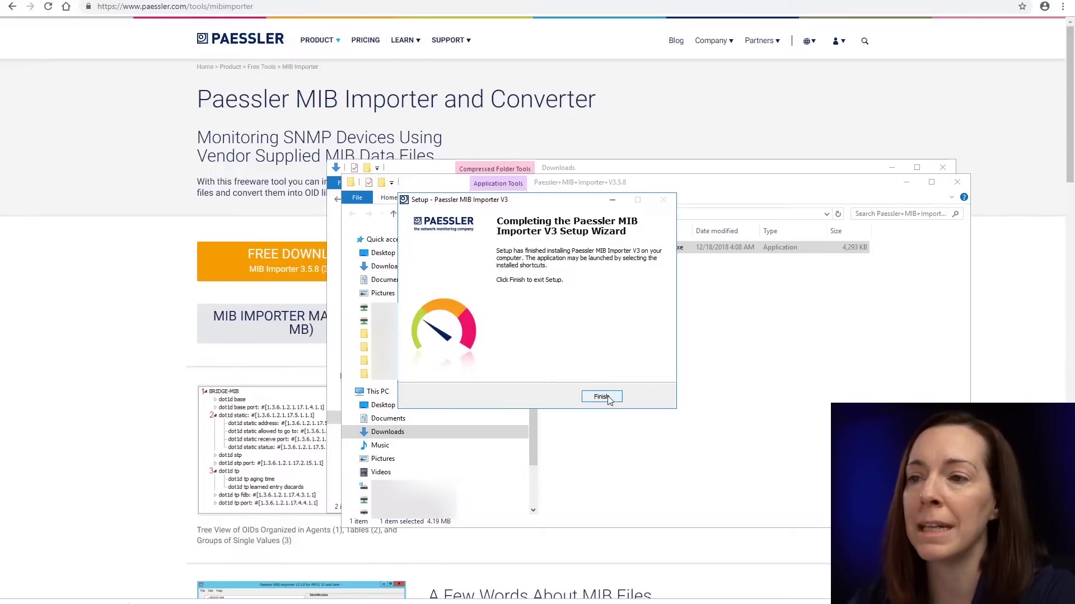
pyautogui.click(601, 397)
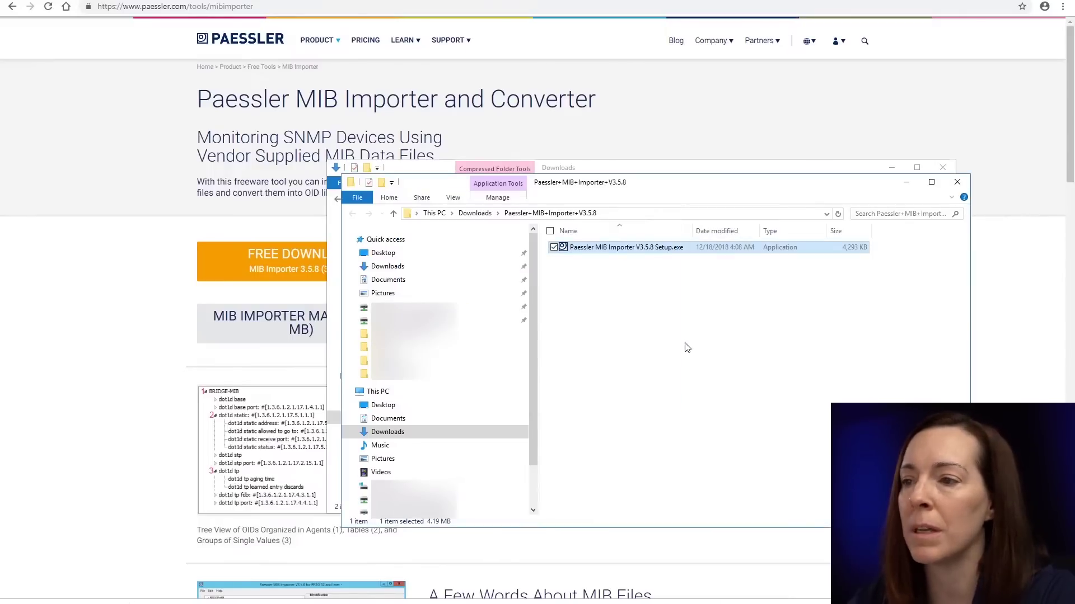
pyautogui.click(955, 183)
pyautogui.click(942, 167)
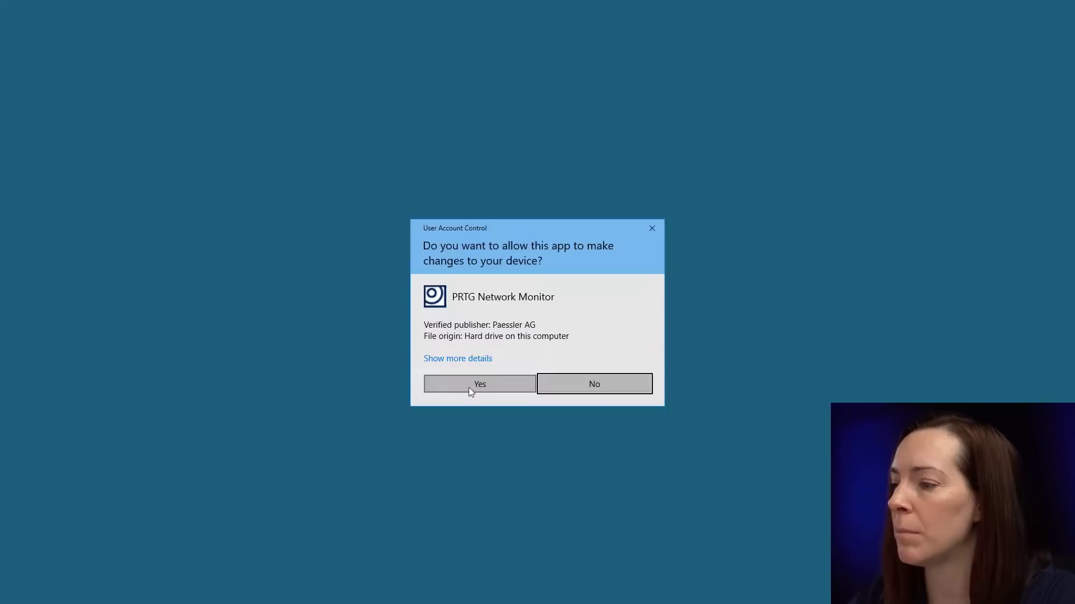
# Launch MIB Importer and import SYNOLOGY-RAID-MIB.txt from the Synology MIBS folder.
pyautogui.click(468, 387)
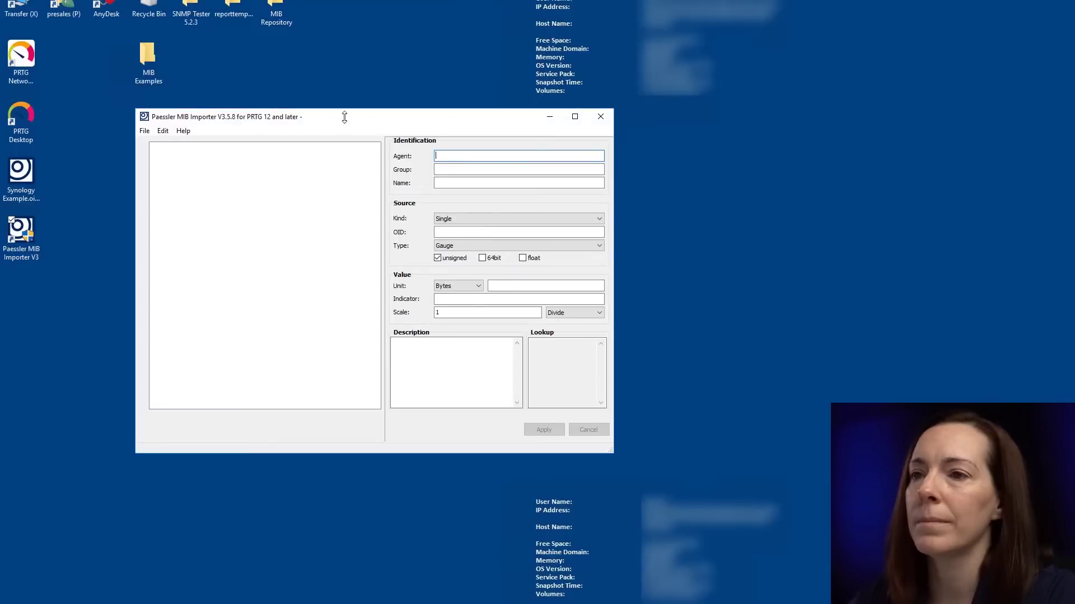
pyautogui.moveTo(344, 117); pyautogui.dragTo(513, 117)
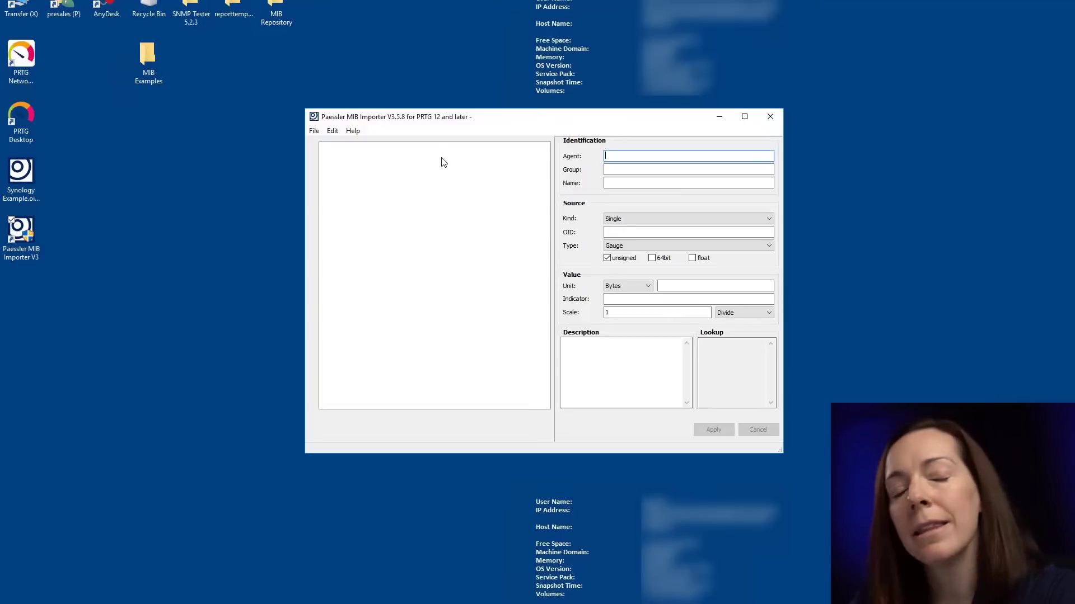
pyautogui.click(313, 133)
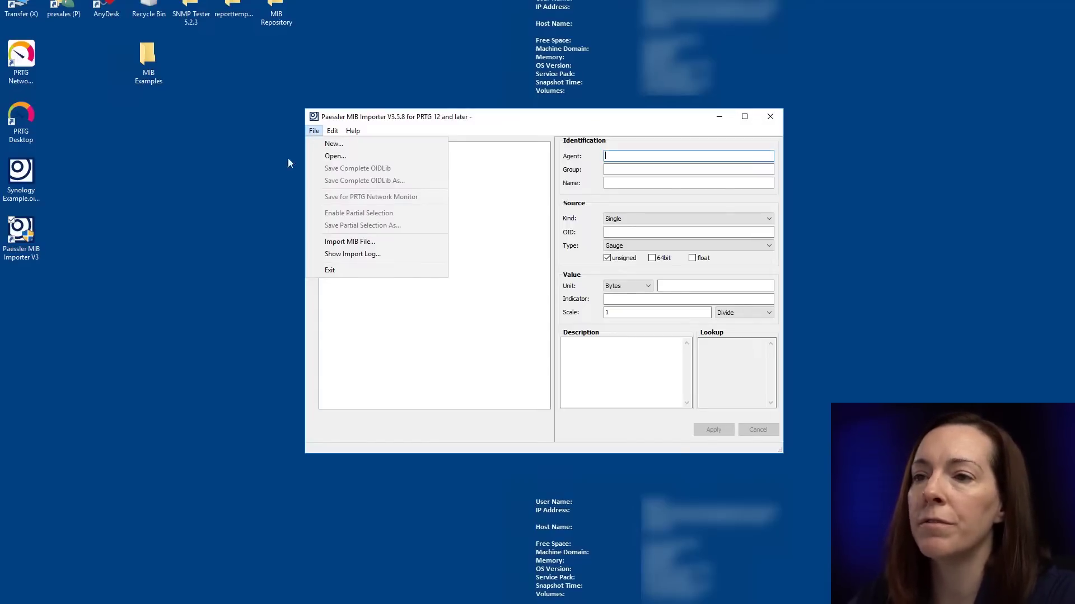
pyautogui.click(339, 244)
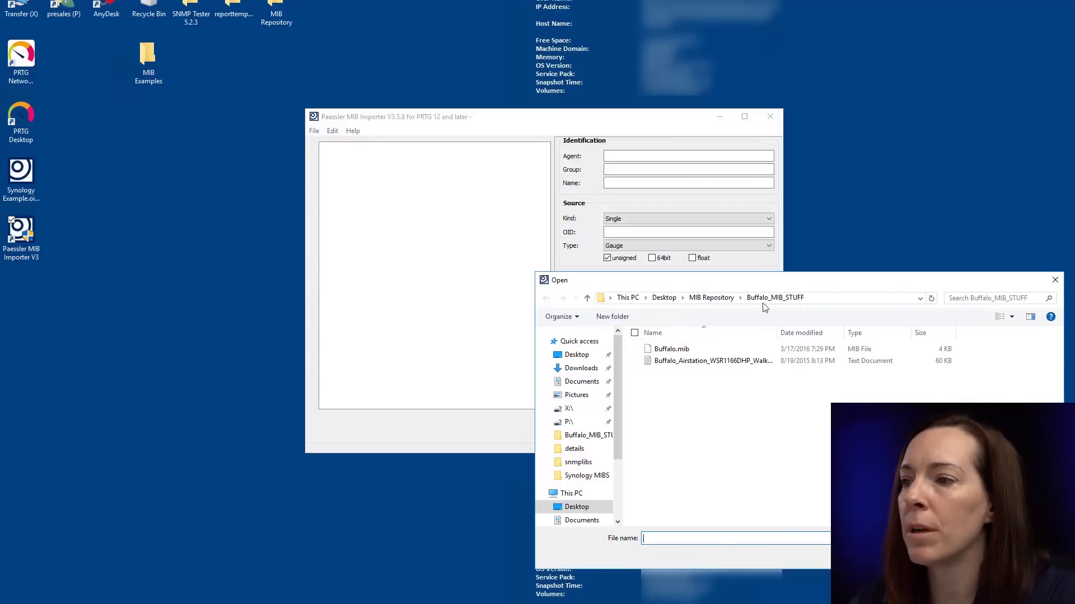
pyautogui.click(709, 299)
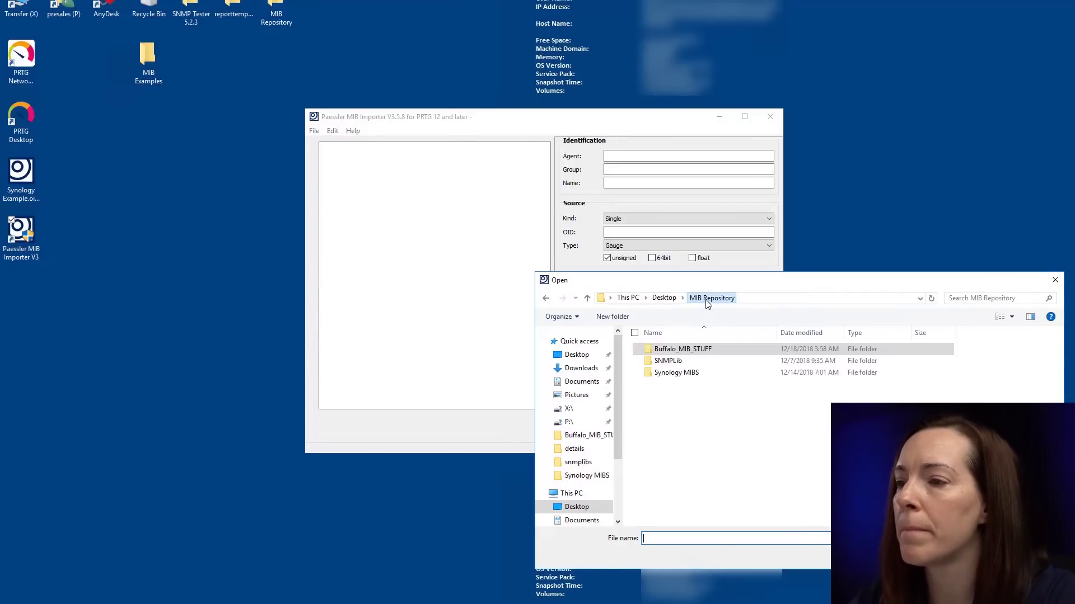
pyautogui.doubleClick(666, 373)
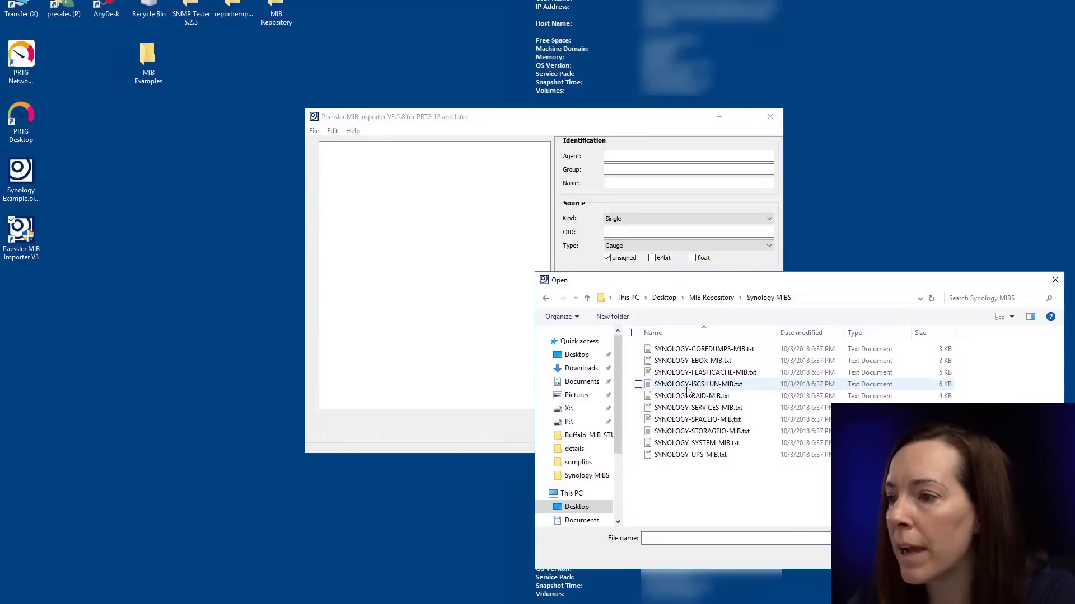
pyautogui.click(685, 397)
pyautogui.doubleClick(685, 397)
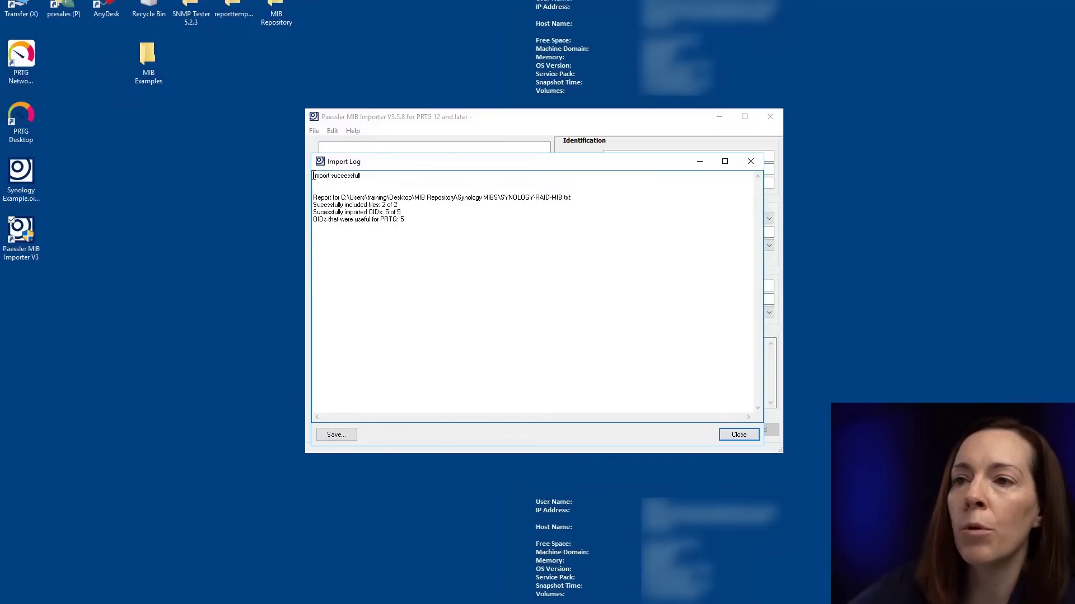
pyautogui.moveTo(343, 175); pyautogui.dragTo(297, 168)
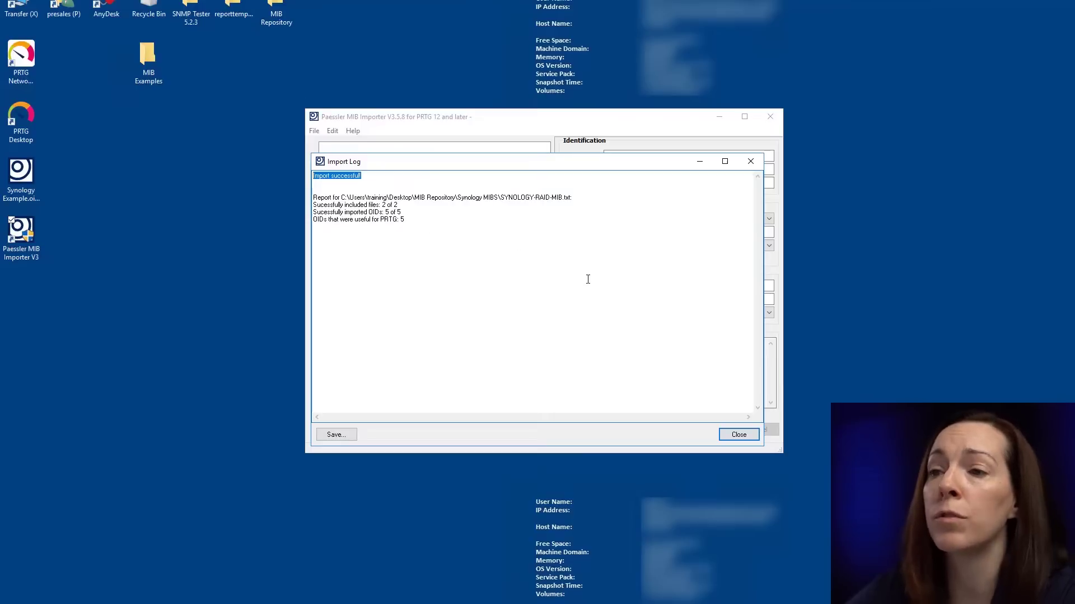
pyautogui.click(738, 435)
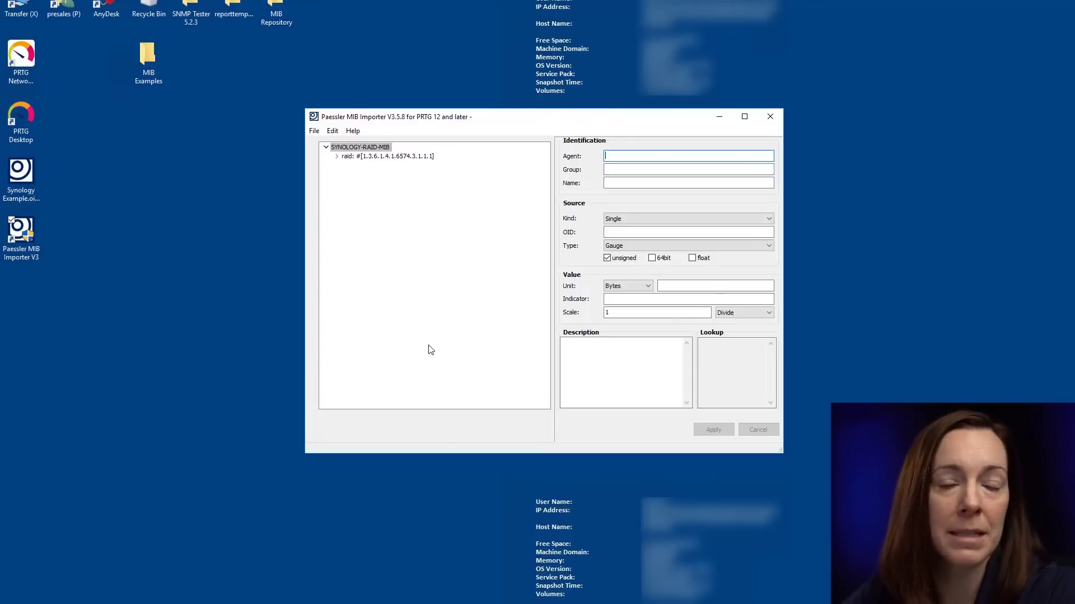
# Import SYNOLOGY-DISK-MIB.txt from the MIB Examples folder on the Desktop.
pyautogui.click(320, 133)
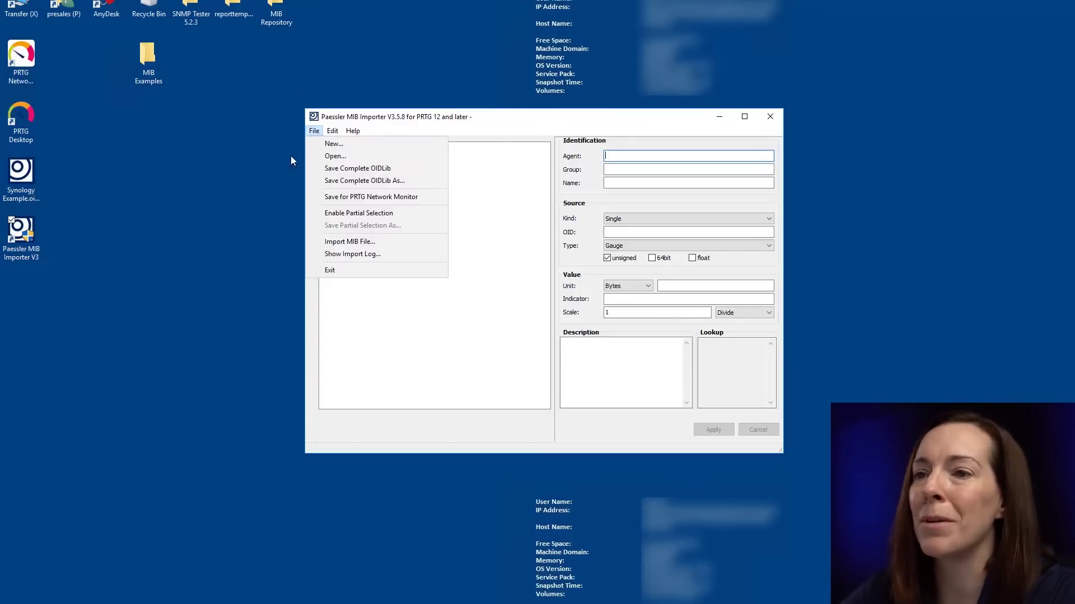
pyautogui.click(360, 241)
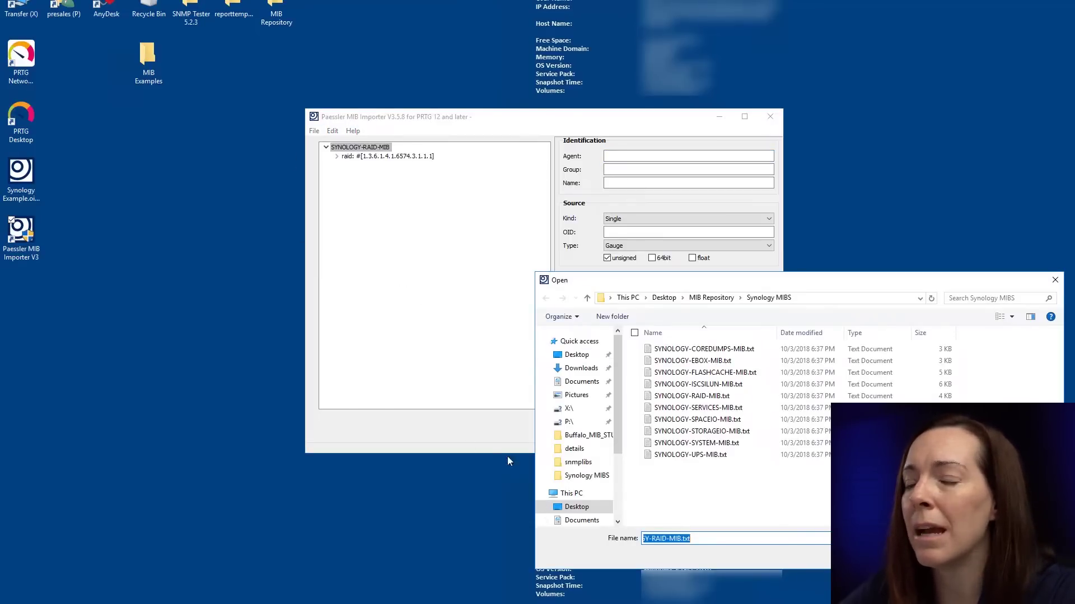
pyautogui.click(664, 297)
pyautogui.doubleClick(660, 350)
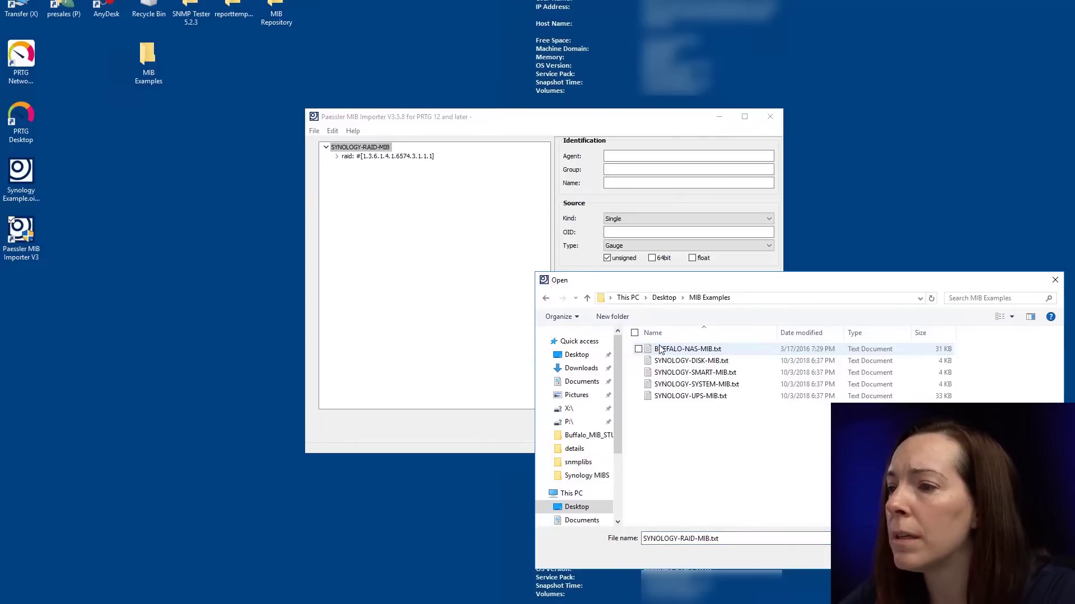
pyautogui.doubleClick(684, 361)
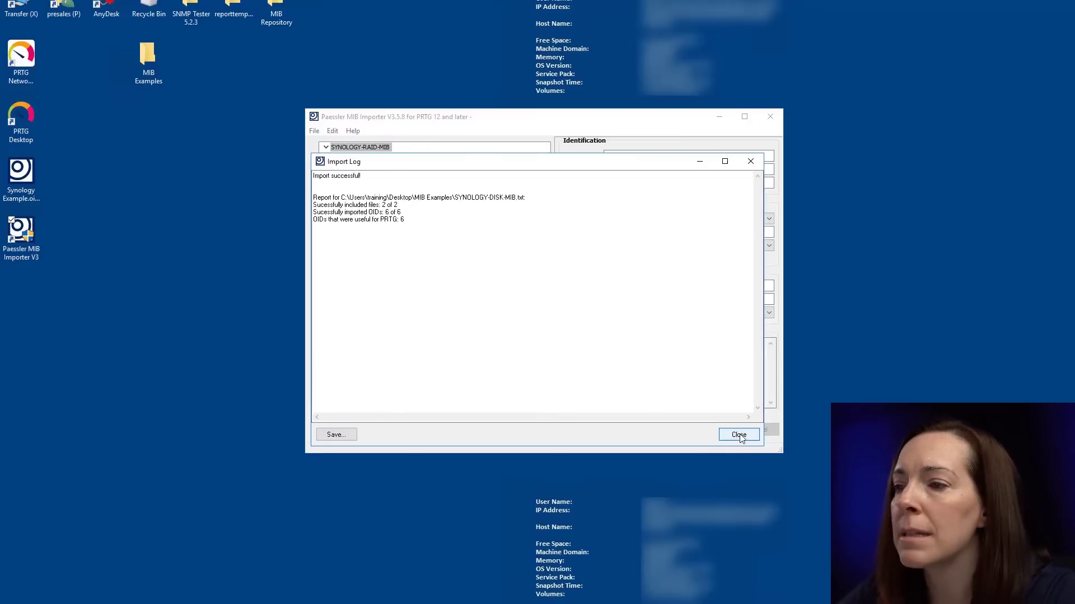
pyautogui.click(738, 435)
# Import SYNOLOGY-SMART-MIB.txt as a third Synology MIB.
pyautogui.click(315, 131)
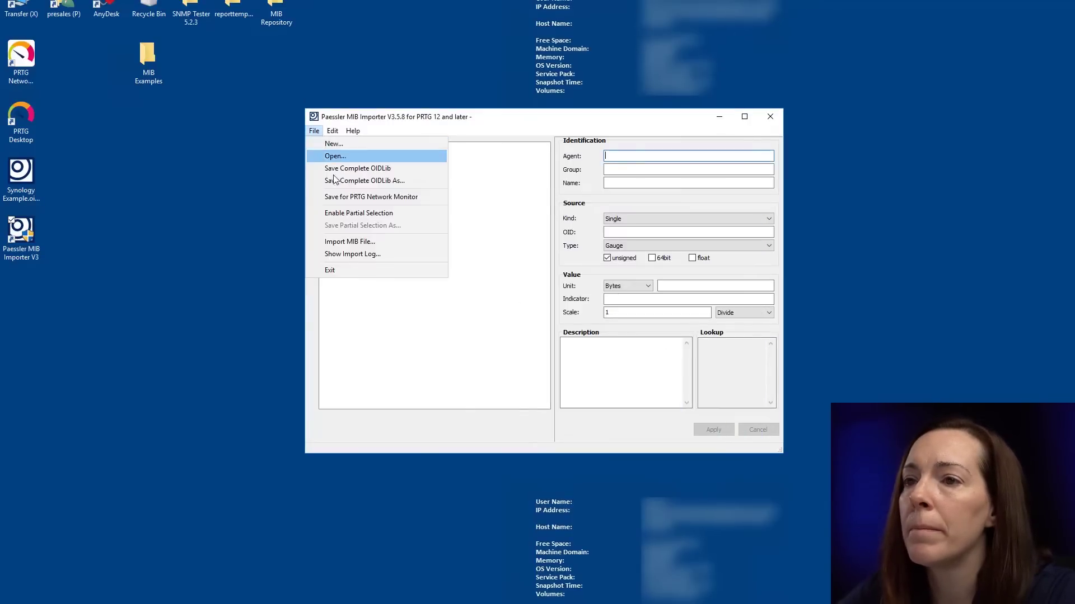
pyautogui.click(343, 242)
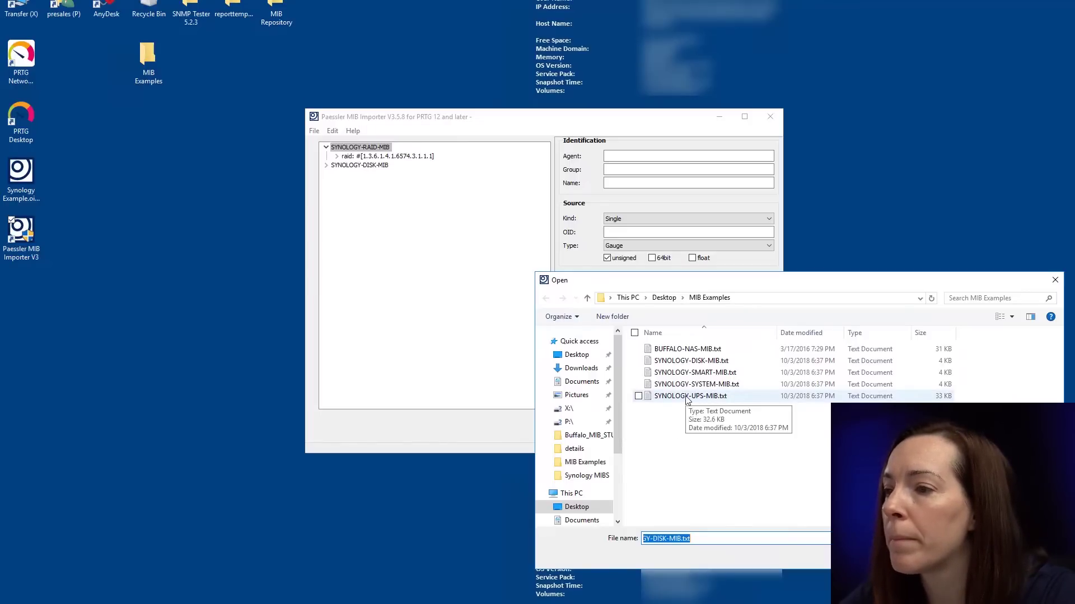
pyautogui.doubleClick(688, 373)
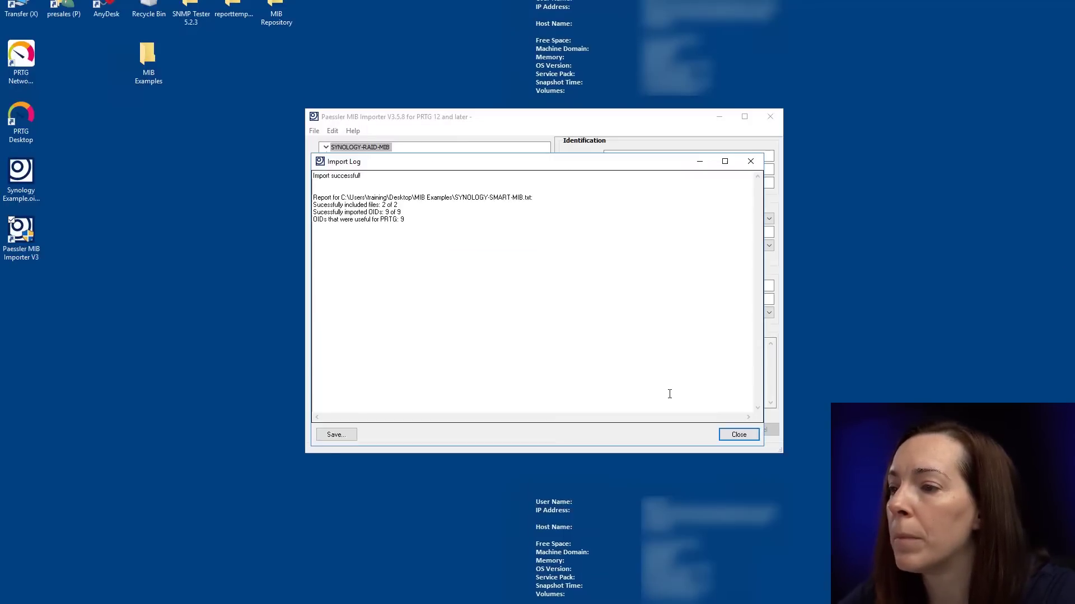
pyautogui.click(738, 436)
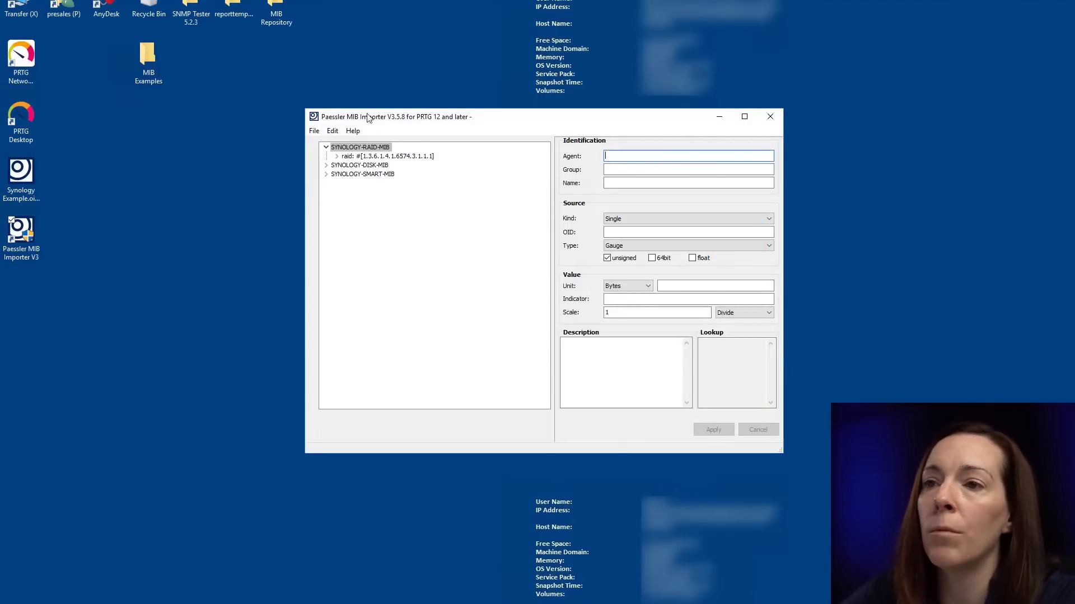
# Expand the raid table, SYNOLOGY-DISK-MIB, SYNOLOGY-SMART-MIB and the disksmart table in the tree.
pyautogui.moveTo(377, 110); pyautogui.dragTo(376, 109)
pyautogui.click(337, 157)
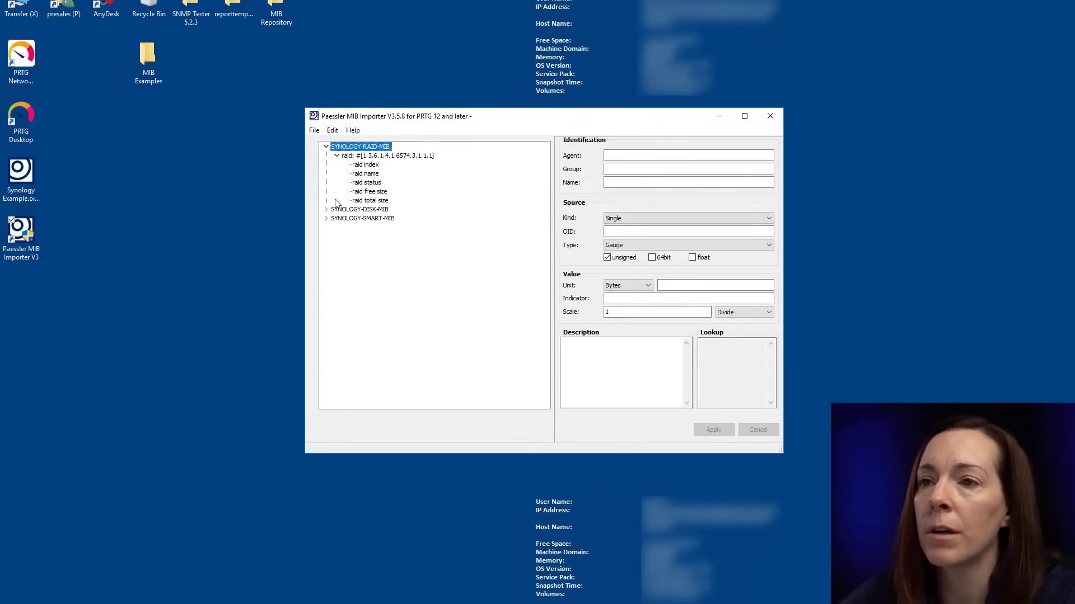
pyautogui.click(325, 209)
pyautogui.click(326, 228)
pyautogui.click(336, 236)
# Inspect the disk smart dev name, attr id, attr worst and raid index OIDs, then enable partial selection.
pyautogui.click(385, 256)
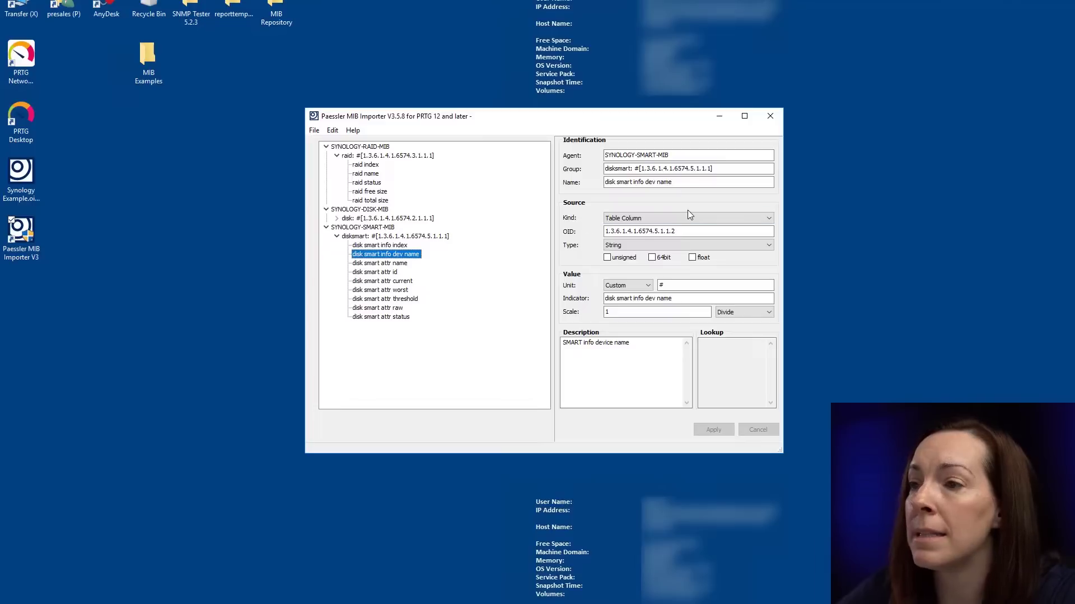
pyautogui.doubleClick(642, 232)
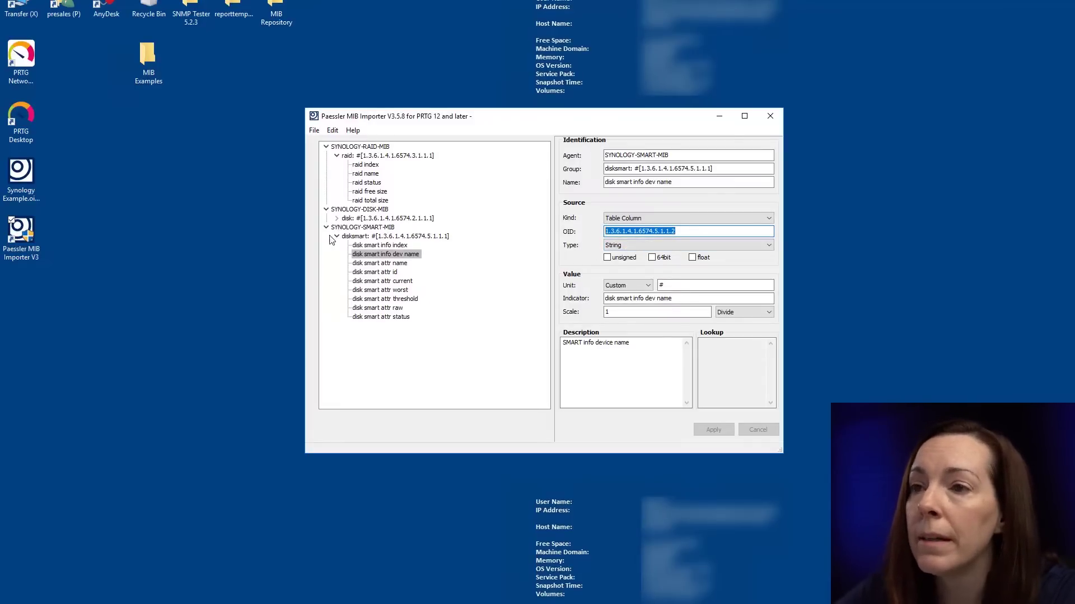
pyautogui.click(360, 274)
pyautogui.click(369, 291)
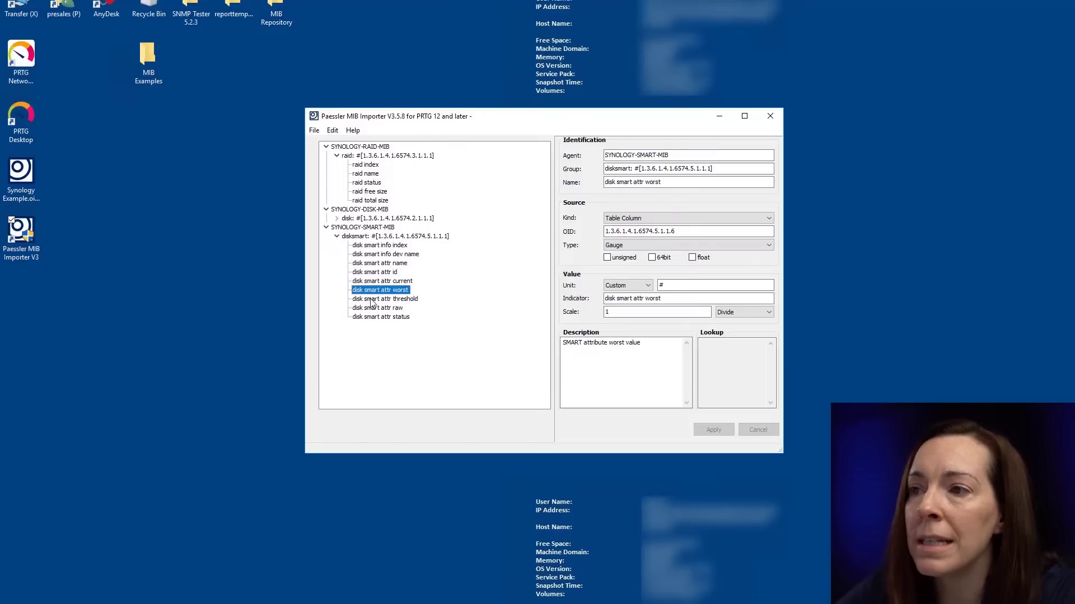
pyautogui.click(374, 274)
pyautogui.click(375, 257)
pyautogui.click(365, 165)
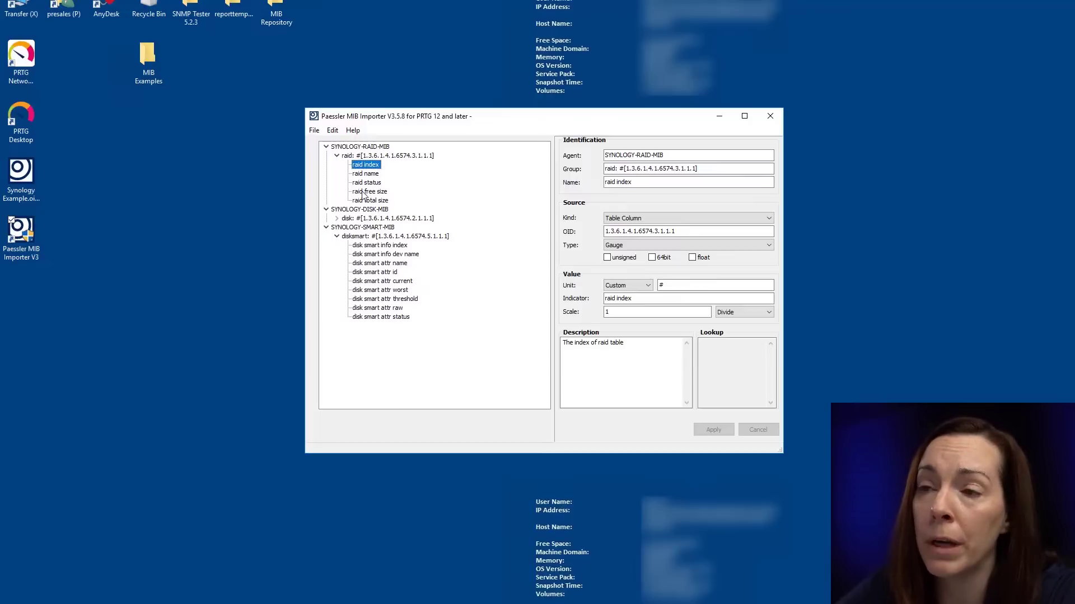
pyautogui.click(314, 131)
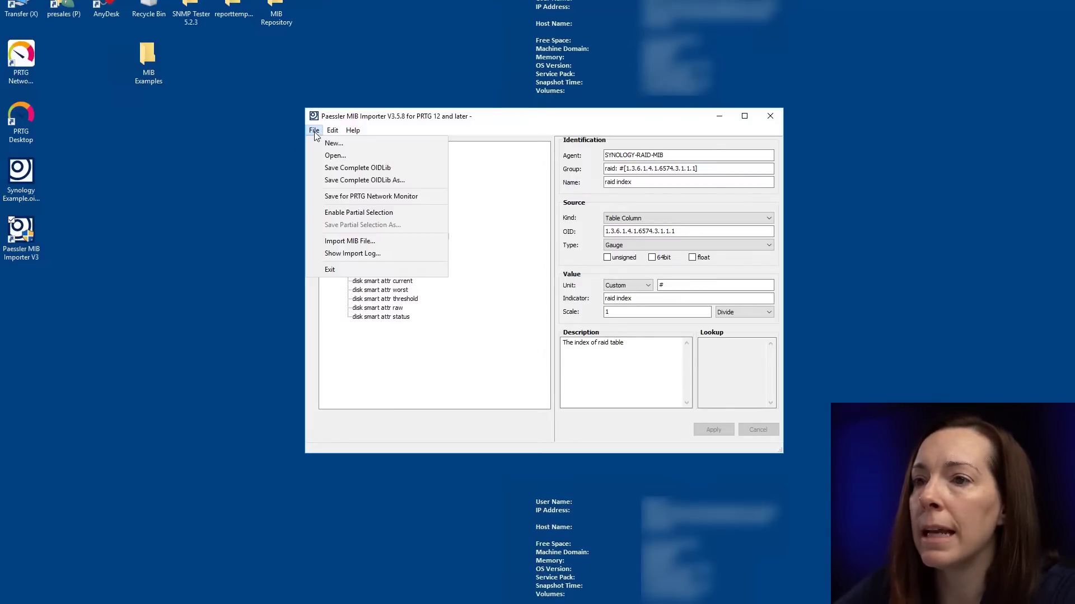
pyautogui.click(344, 214)
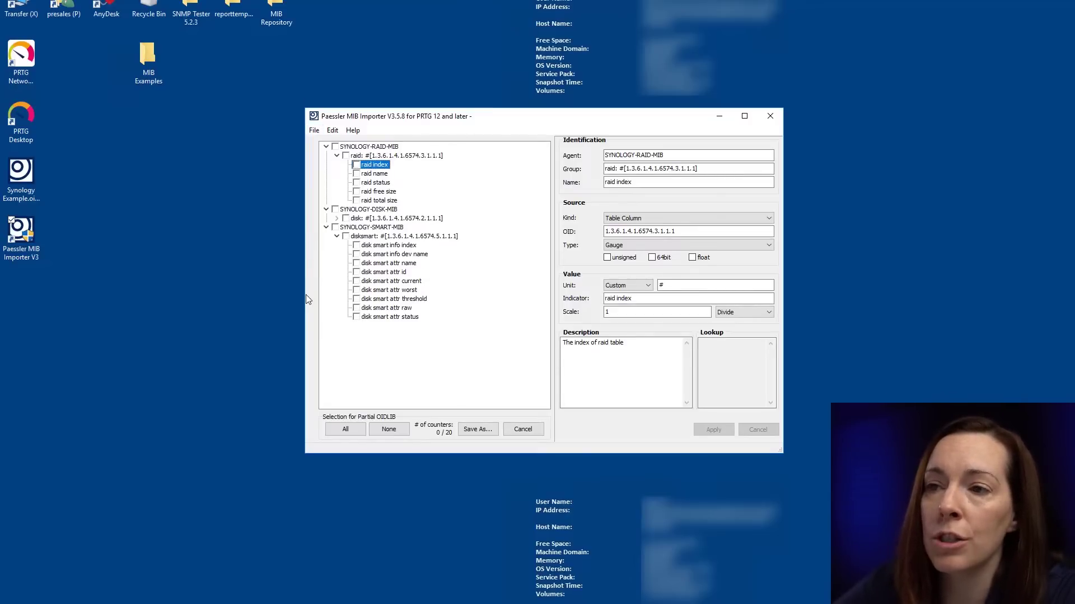
# Tick disk smart attr worst, current, id, name, the disk table, raid free size and raid status.
pyautogui.click(357, 290)
pyautogui.click(356, 281)
pyautogui.click(357, 272)
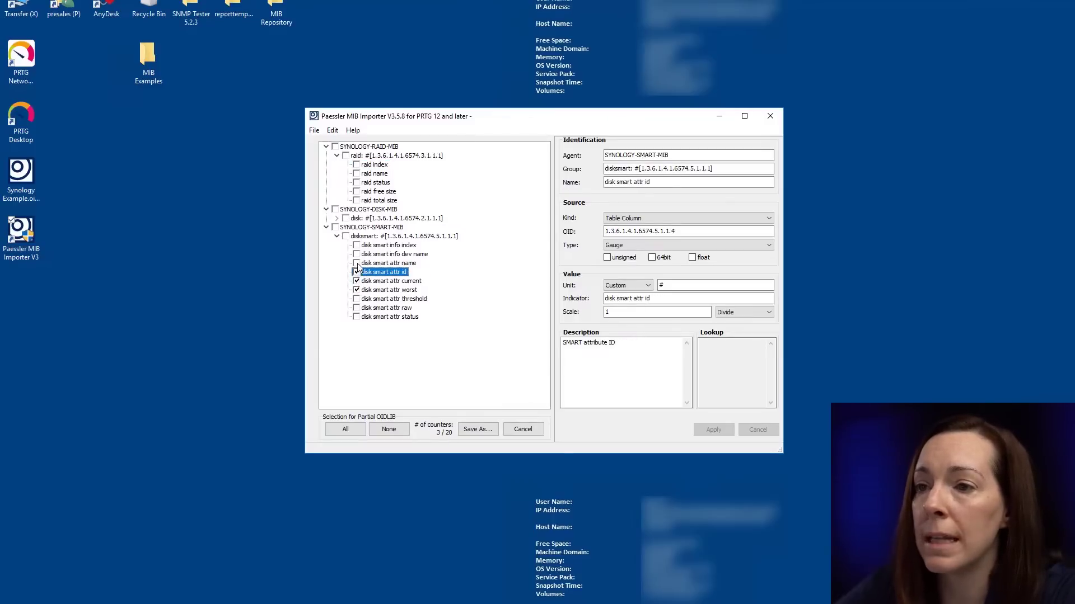
pyautogui.click(357, 263)
pyautogui.click(345, 218)
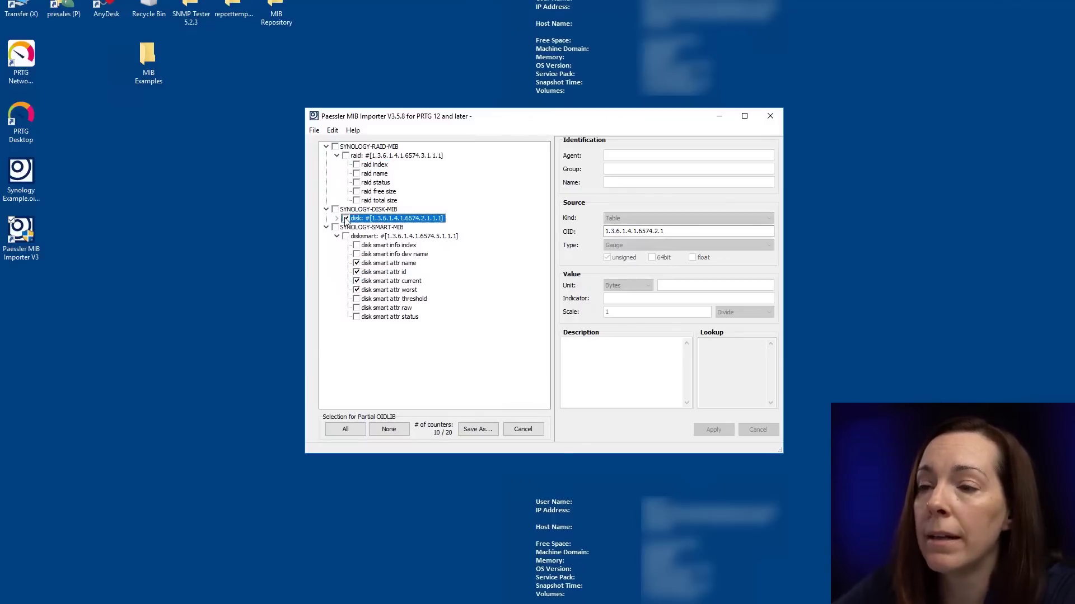
pyautogui.click(356, 192)
pyautogui.click(356, 182)
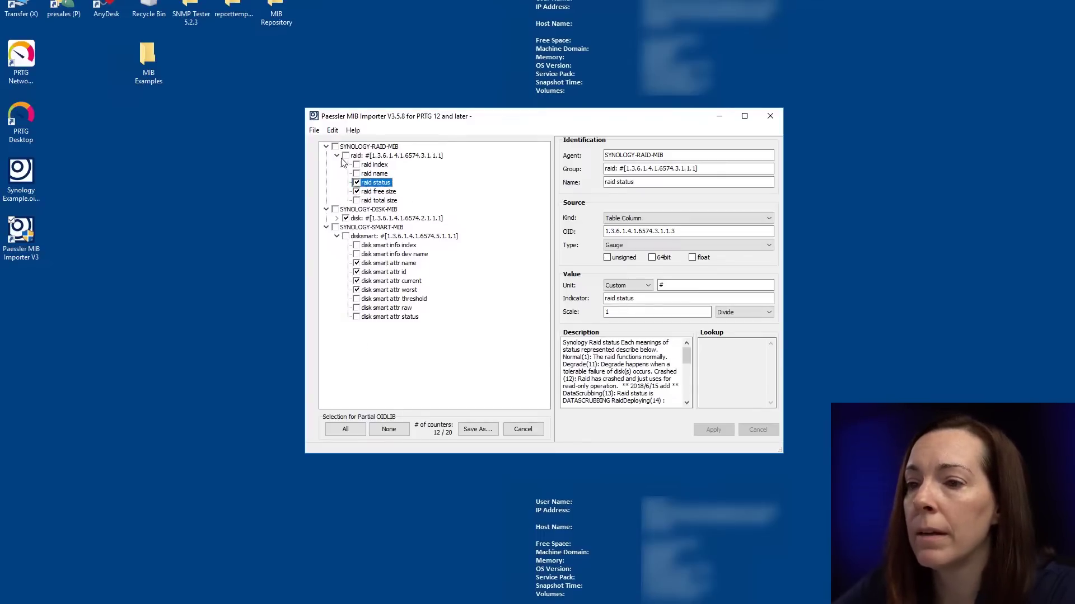
pyautogui.click(314, 130)
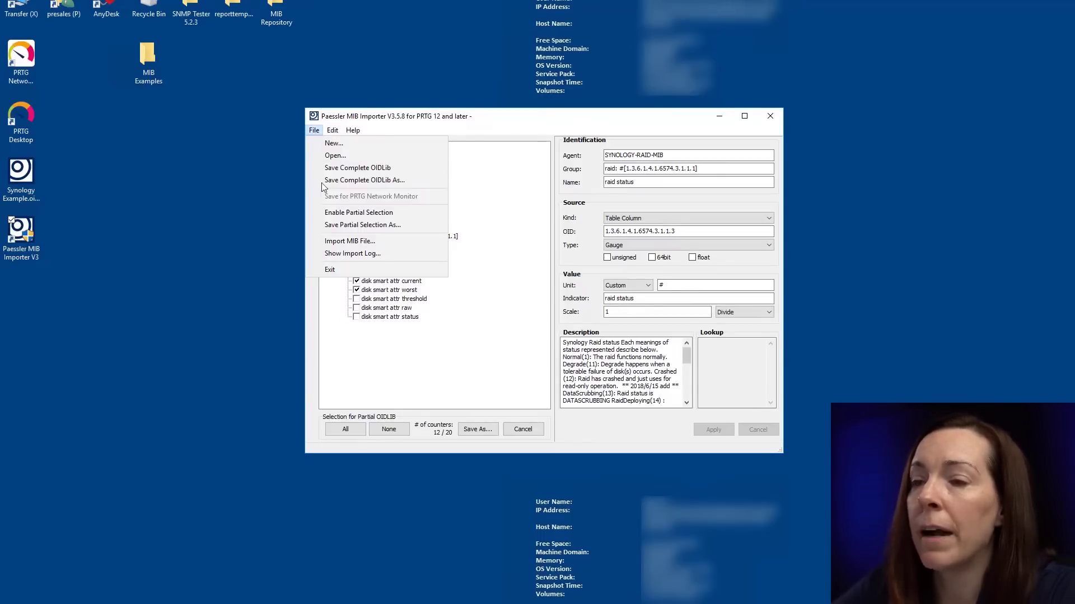
# Save the ticked OIDs as the partial library 'Synology Partial.oidlib' in MIB Examples.
pyautogui.click(341, 226)
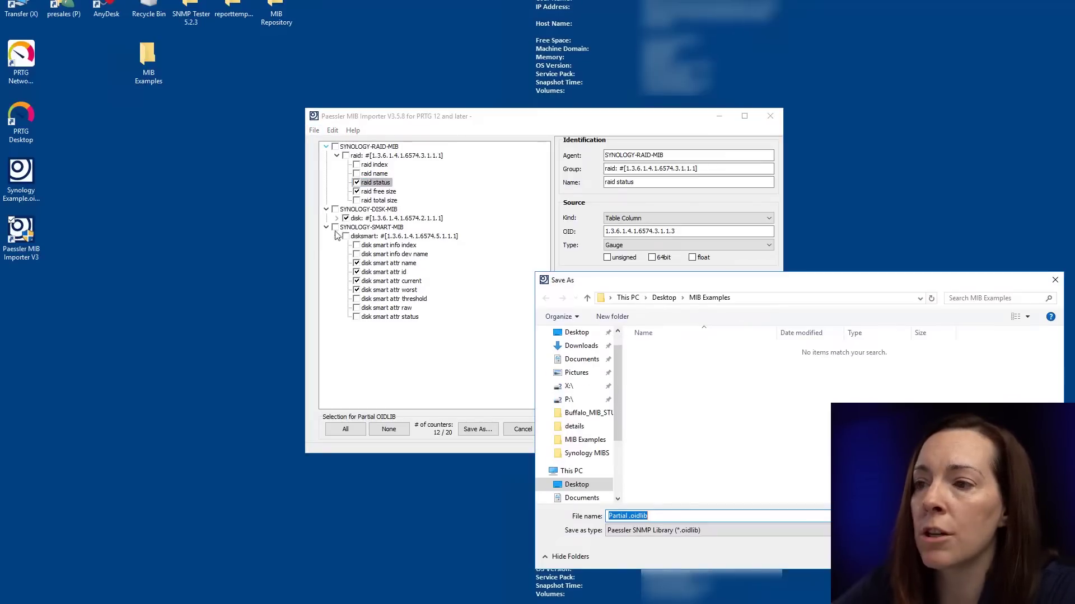
pyautogui.click(630, 516)
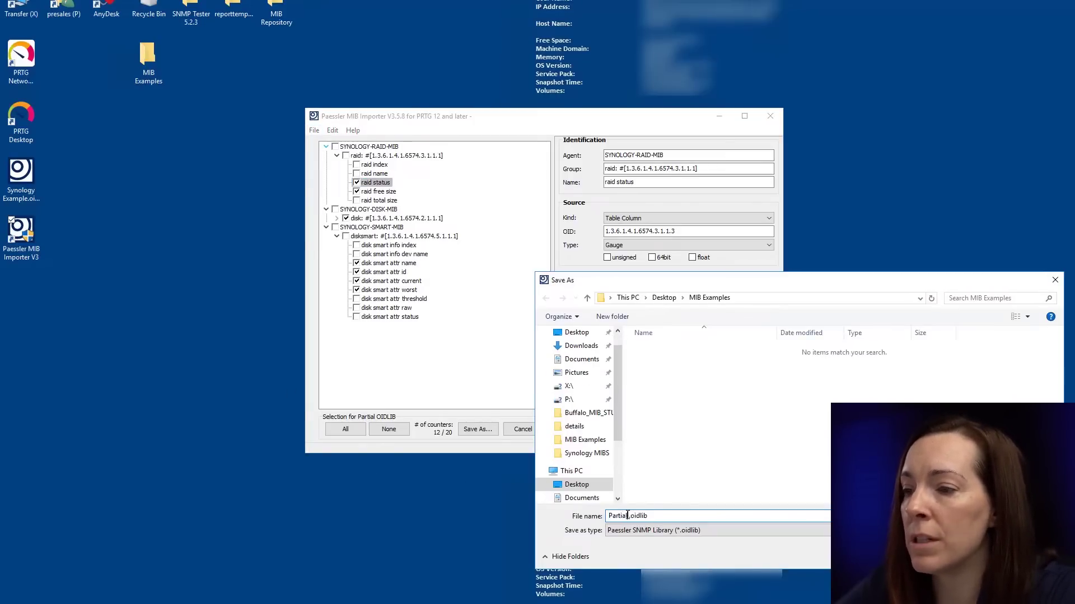
pyautogui.doubleClick(627, 515)
pyautogui.write('Synology')
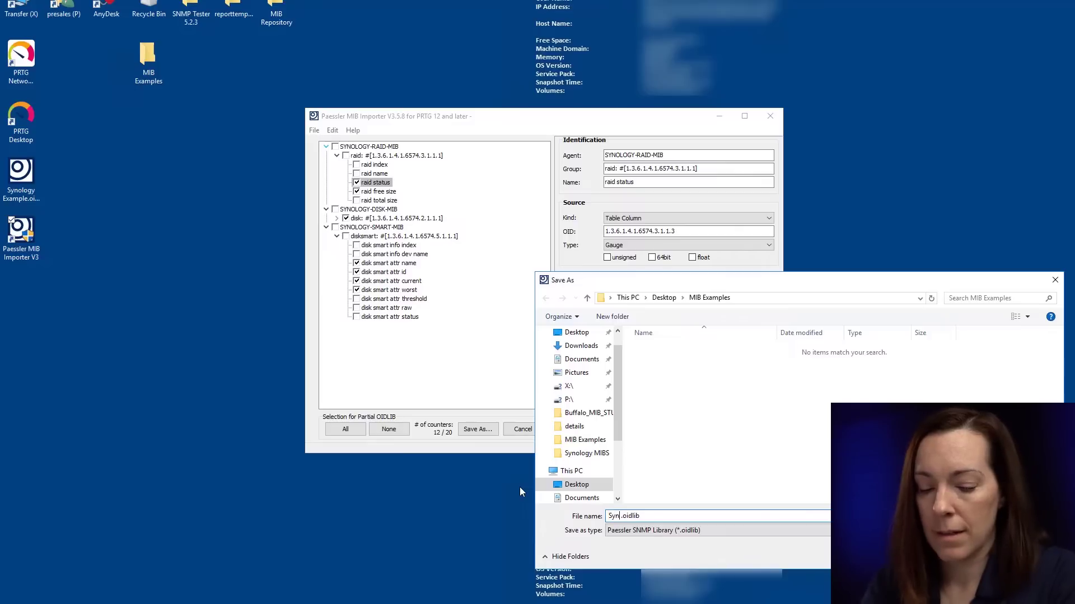
pyautogui.write(' Partial')
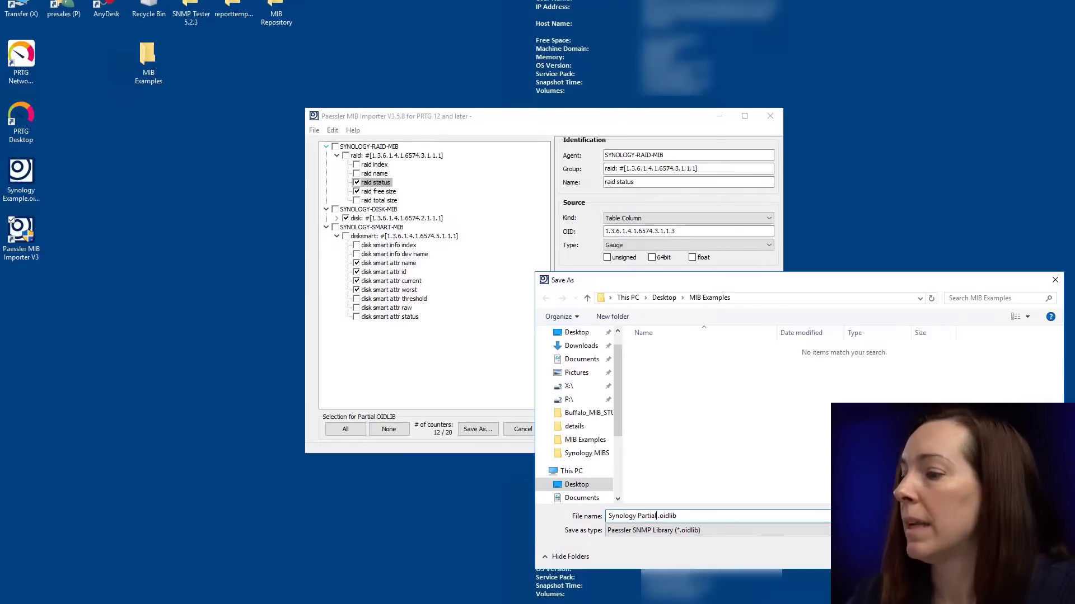
pyautogui.press('Return')
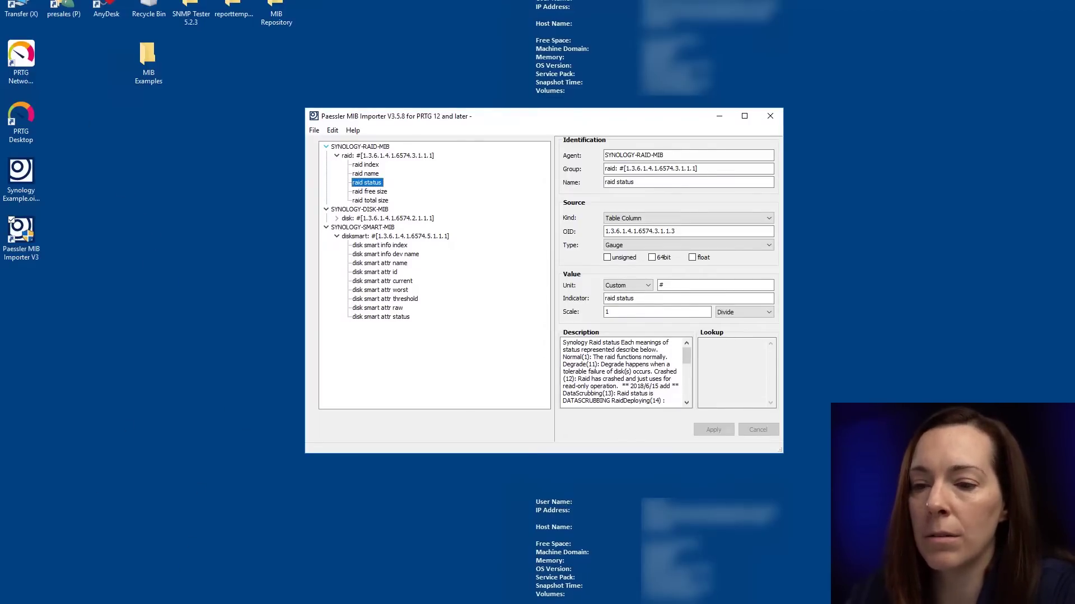
pyautogui.press('super+e')
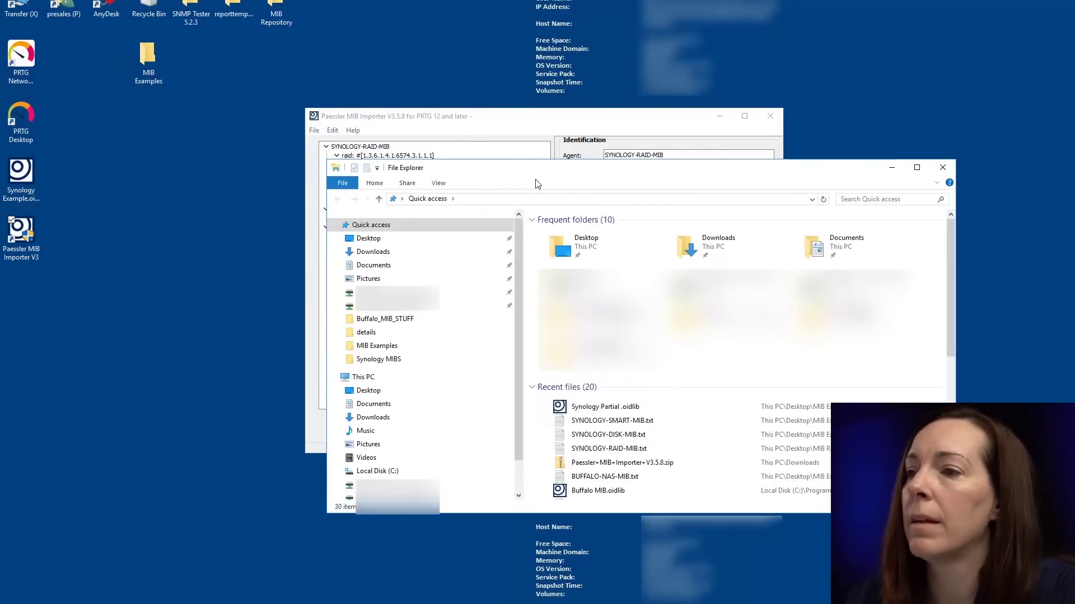
pyautogui.moveTo(536, 181); pyautogui.dragTo(474, 158)
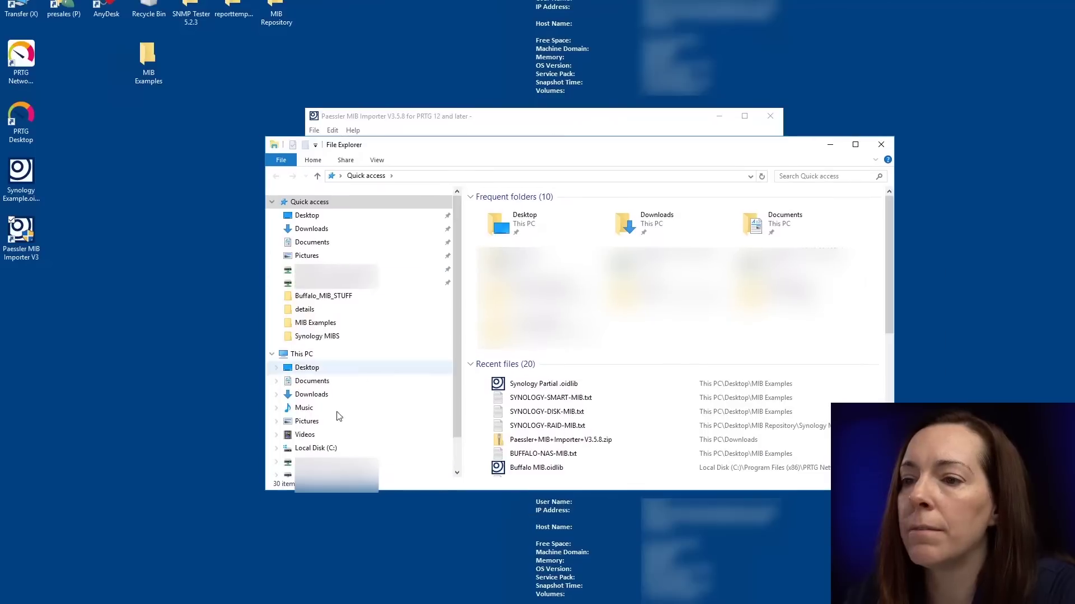
pyautogui.click(307, 383)
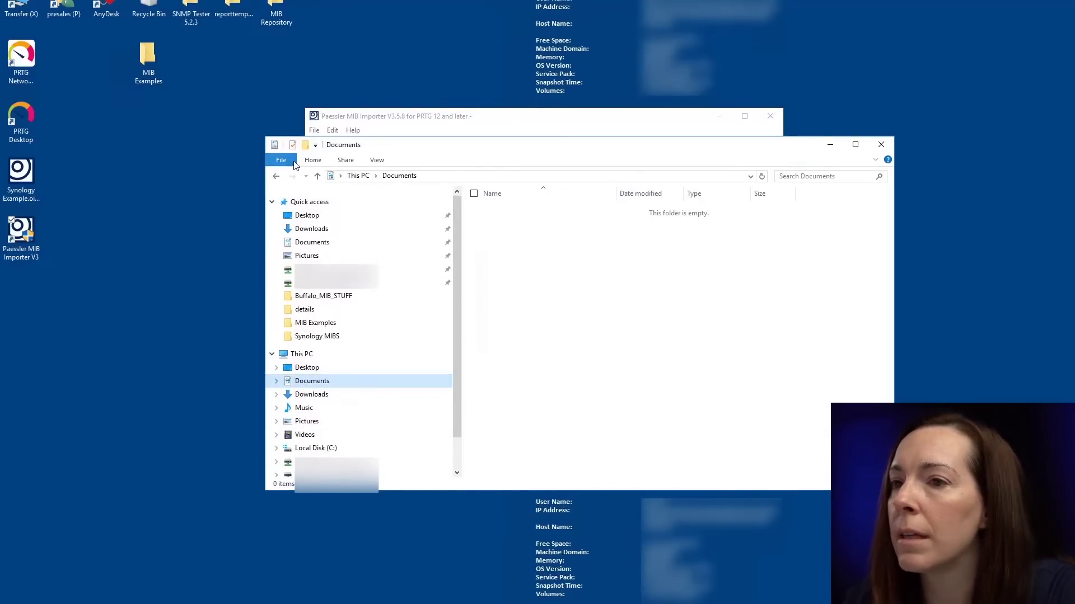
pyautogui.click(276, 175)
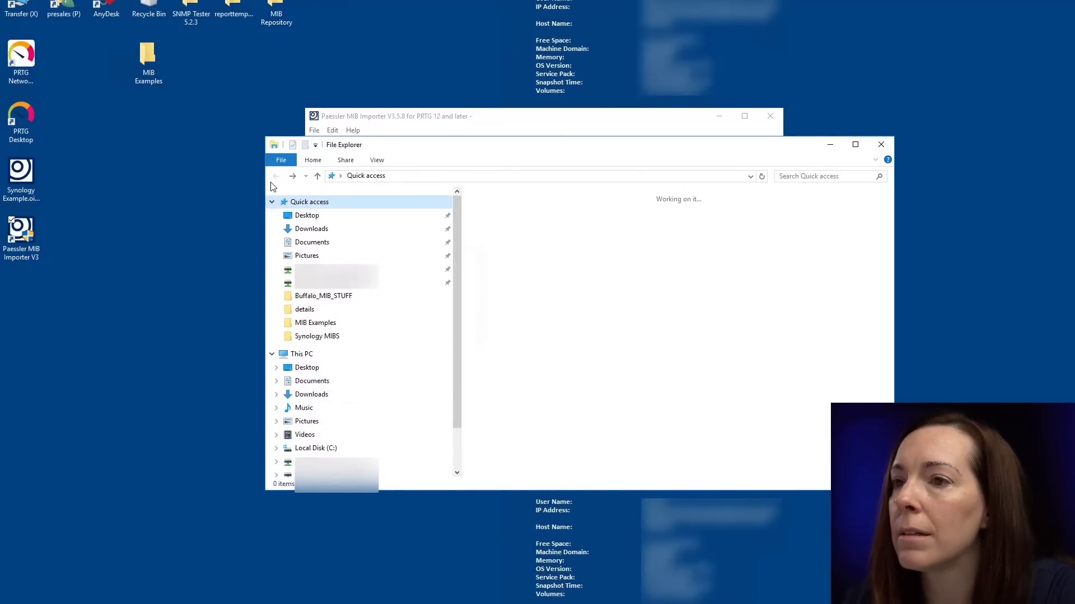
pyautogui.click(881, 144)
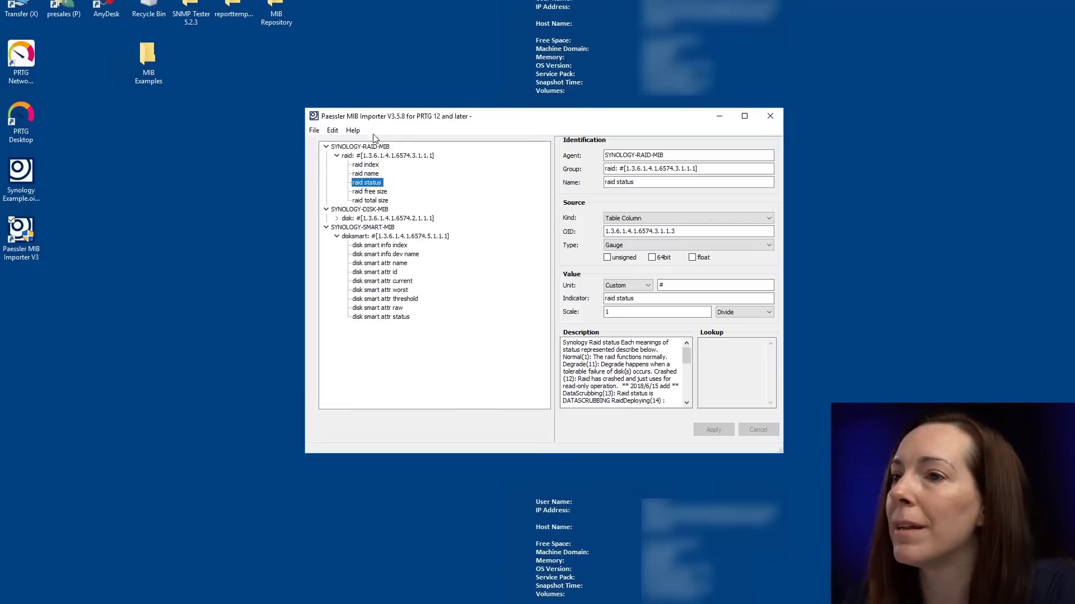
# Re-enable partial selection and tick disk smart attr current, attr id, the disk table, raid status and raid name.
pyautogui.click(314, 130)
pyautogui.click(338, 210)
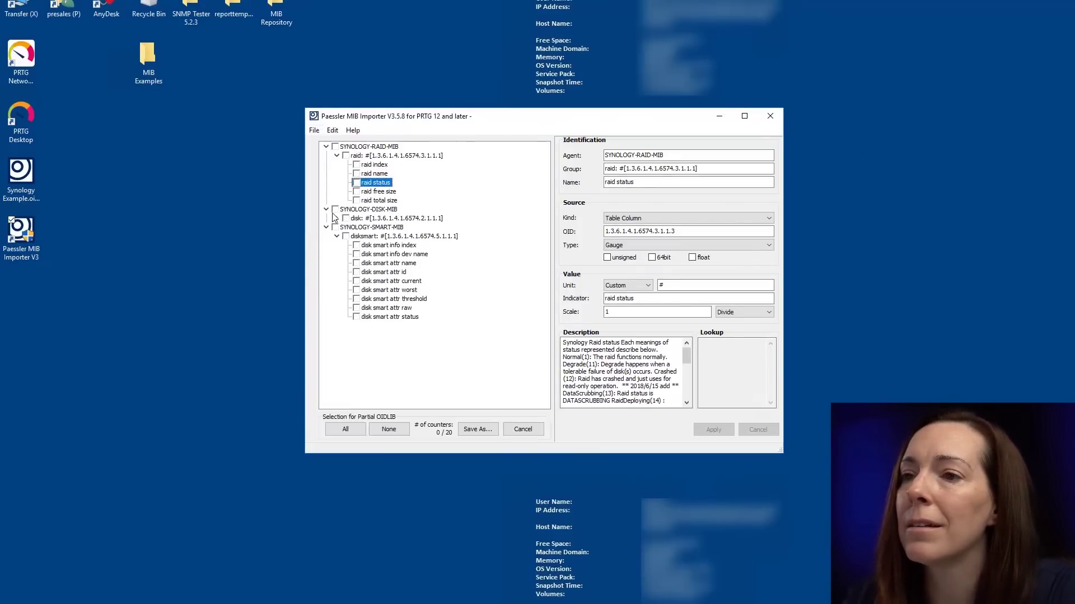
pyautogui.click(356, 281)
pyautogui.click(357, 272)
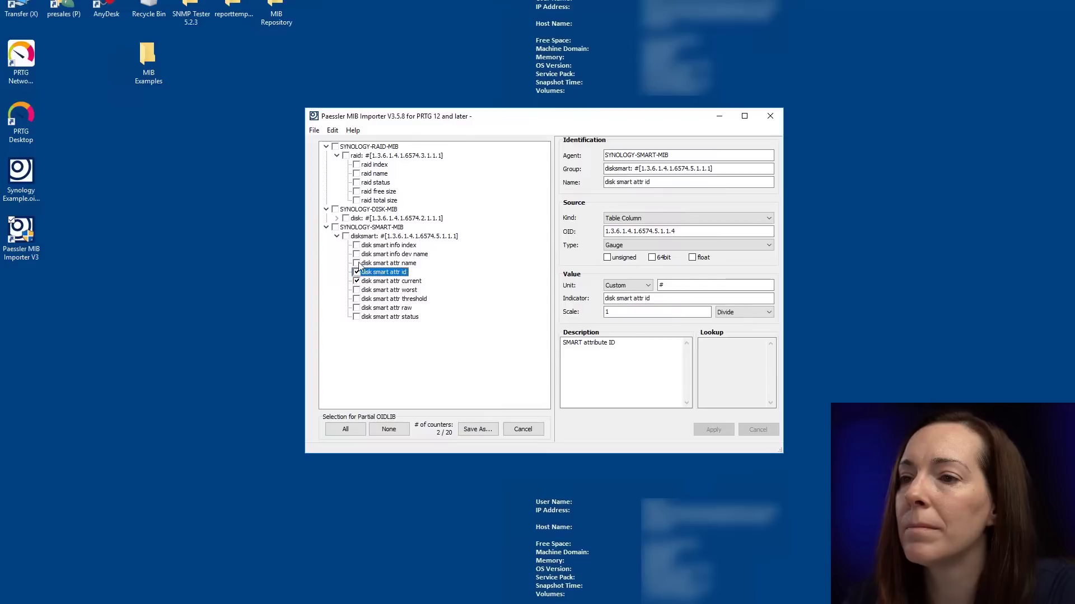
pyautogui.click(346, 218)
pyautogui.click(357, 183)
pyautogui.click(356, 173)
# Save the partial selection and open the MIB Examples folder showing Synology Partial .oidlib.
pyautogui.click(314, 130)
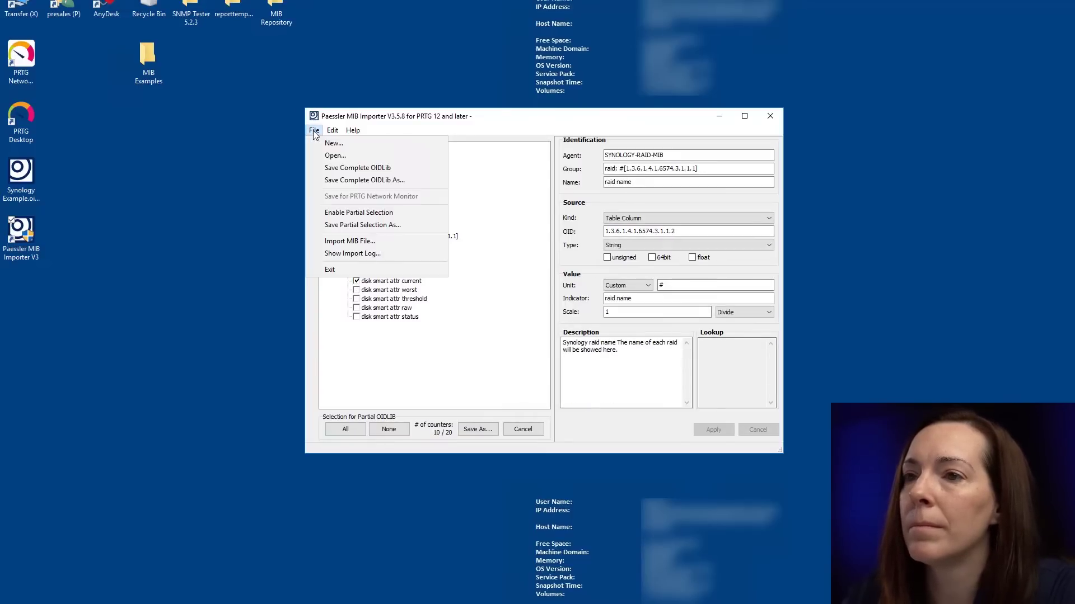
pyautogui.click(330, 226)
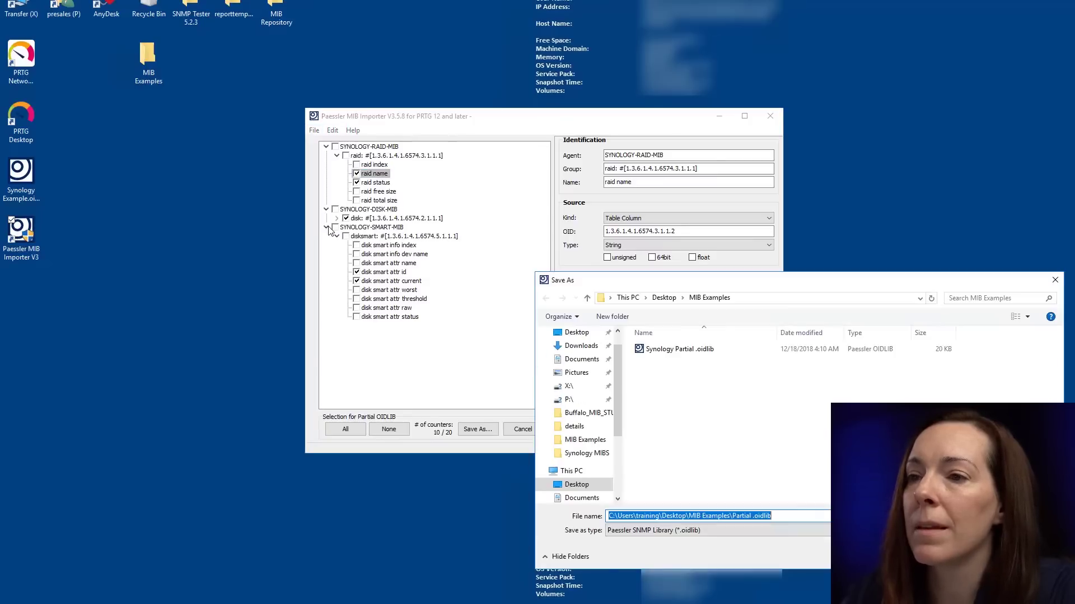
pyautogui.doubleClick(151, 53)
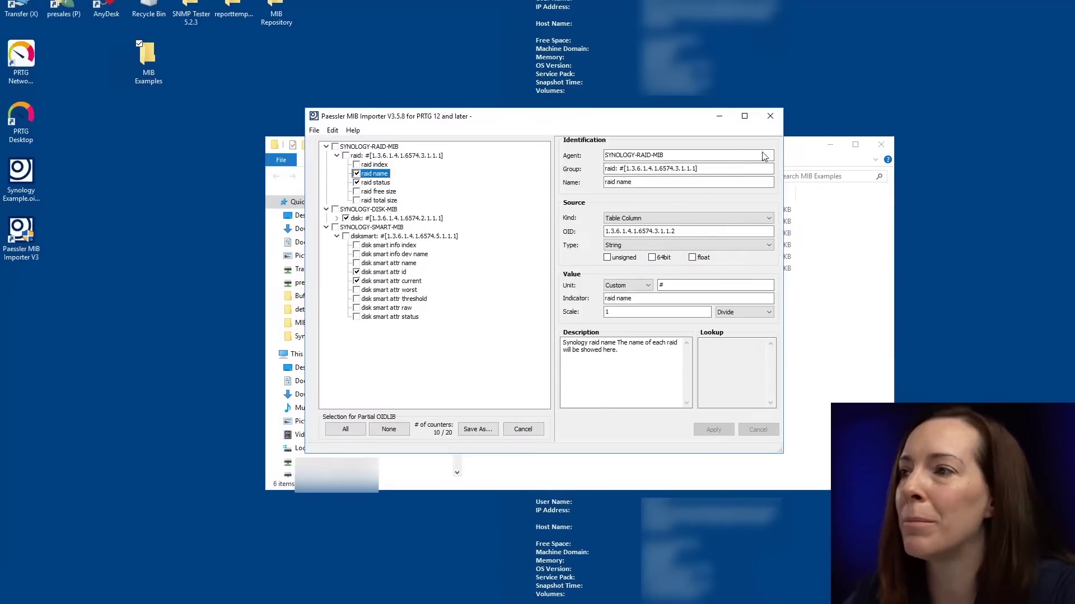
pyautogui.click(793, 150)
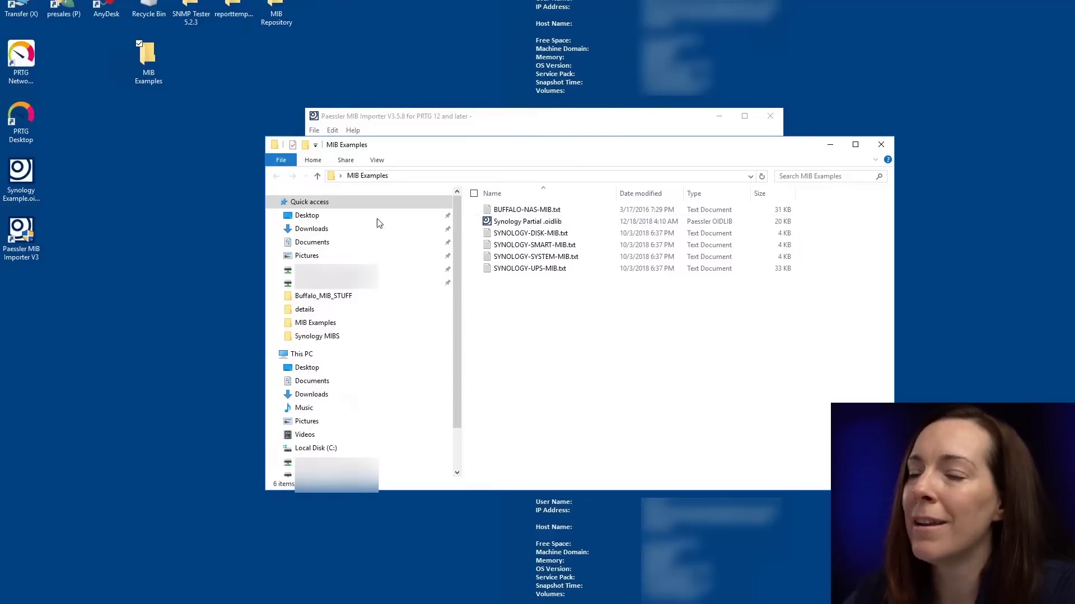
# Copy Synology Partial .oidlib from the MIB Examples folder.
pyautogui.click(515, 224)
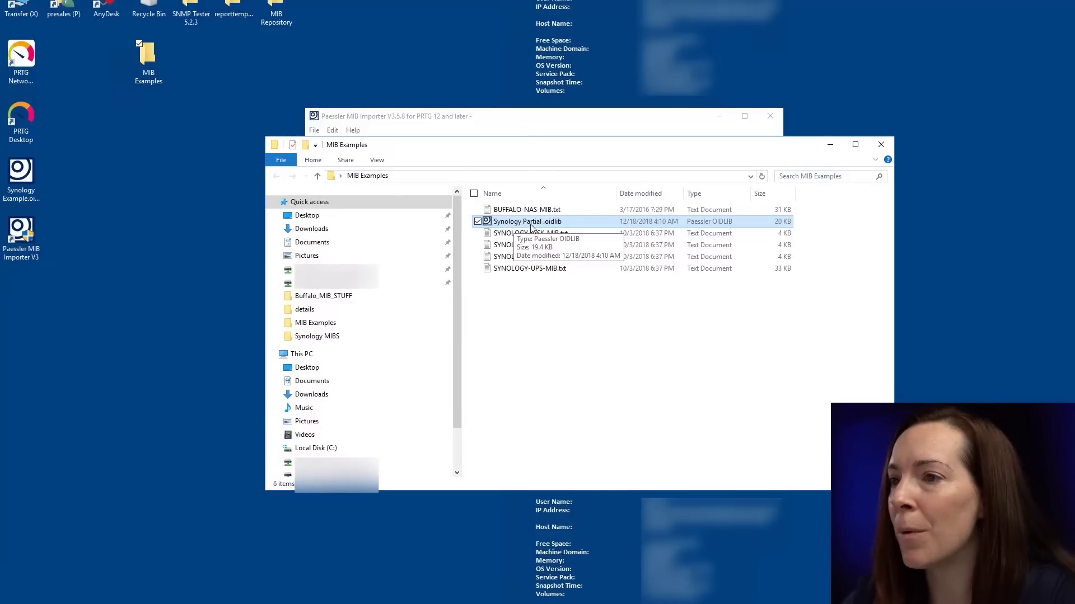
pyautogui.rightClick(526, 224)
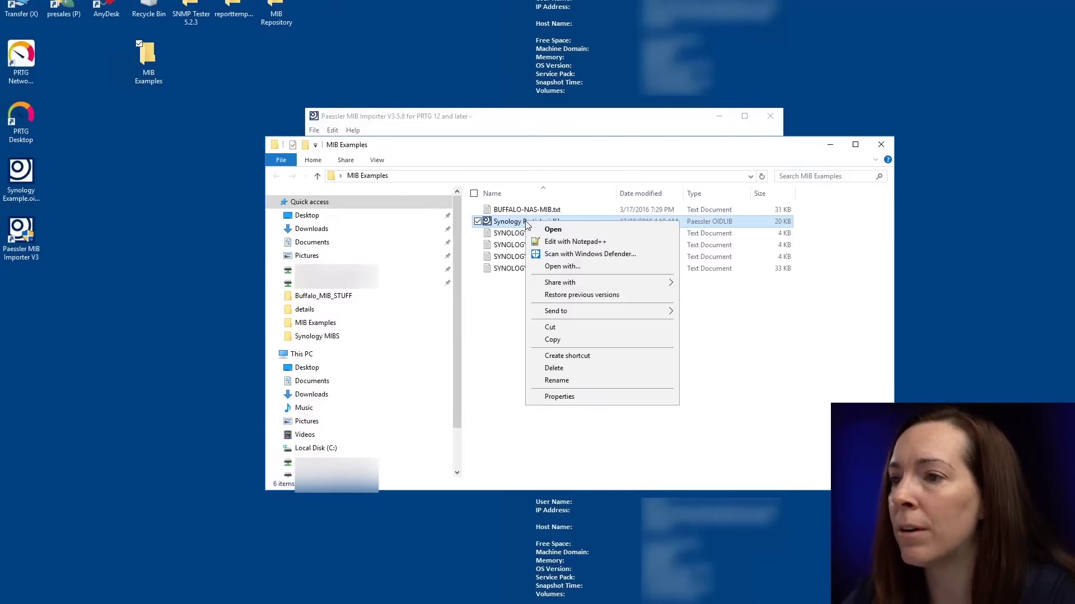
pyautogui.click(561, 340)
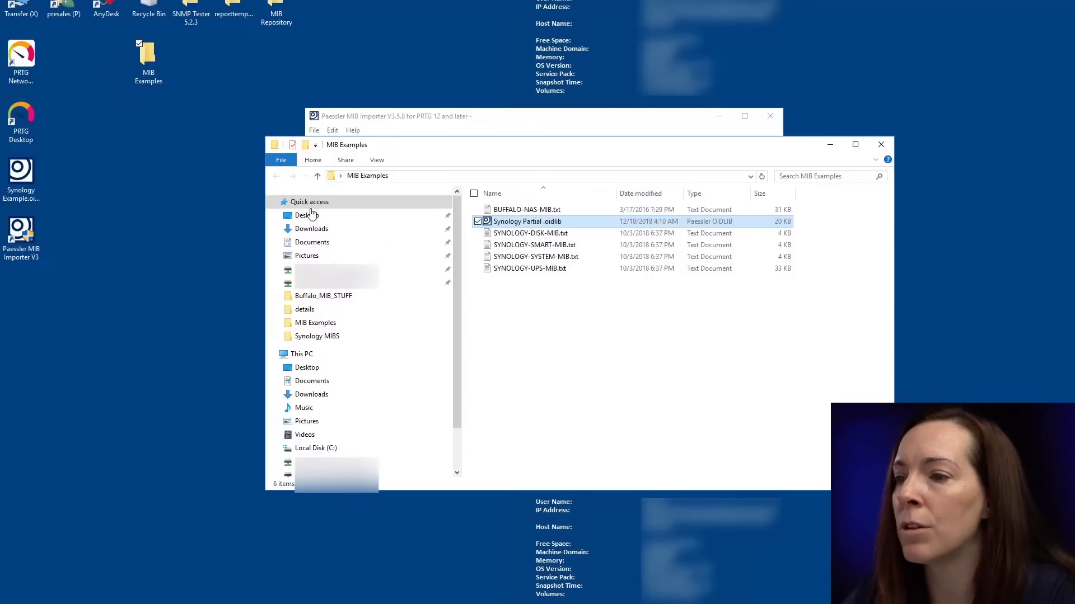
# Paste it into C:\Program Files (x86)\PRTG Network Monitor\snmplibs, granting administrator permission.
pyautogui.click(300, 355)
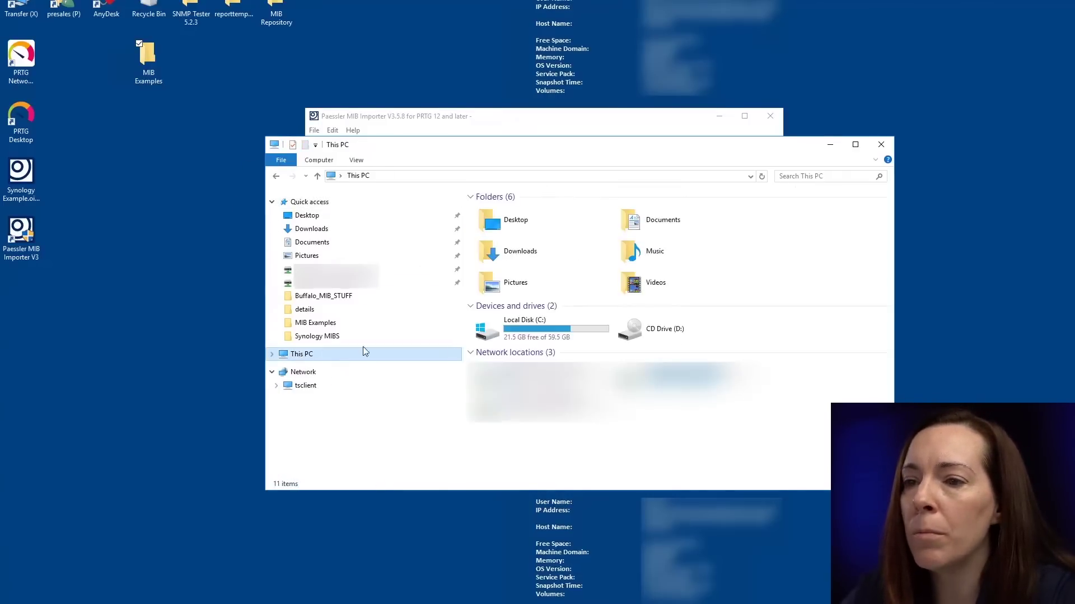
pyautogui.doubleClick(525, 329)
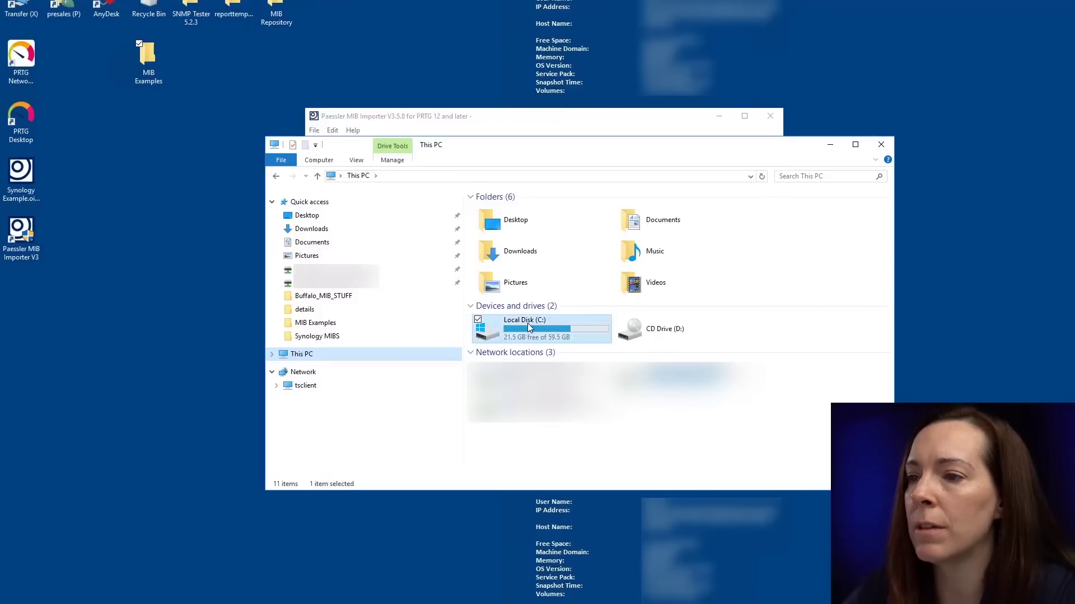
pyautogui.doubleClick(522, 234)
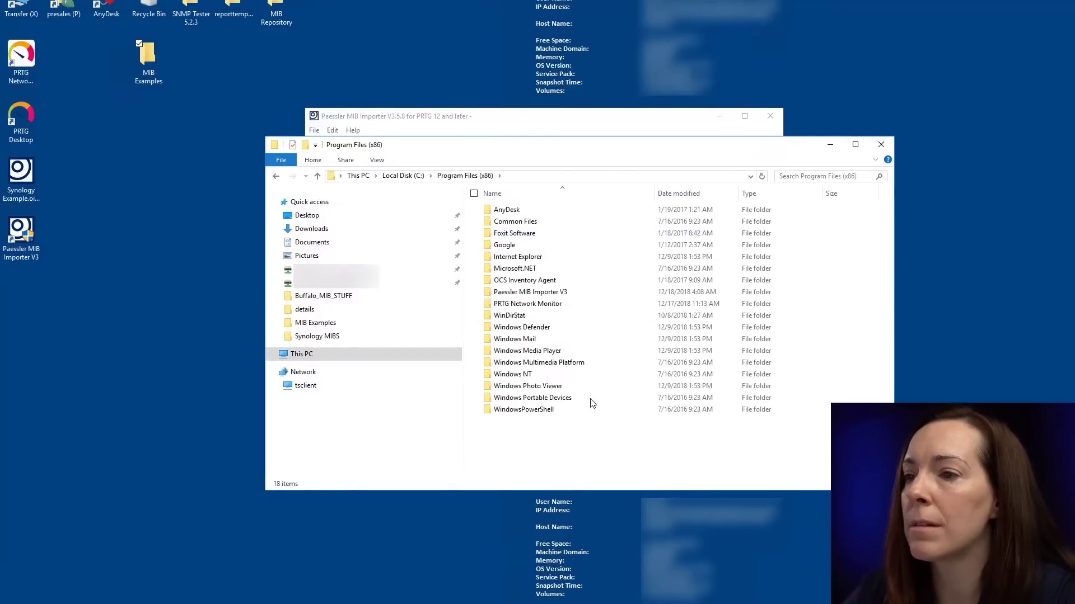
pyautogui.doubleClick(525, 306)
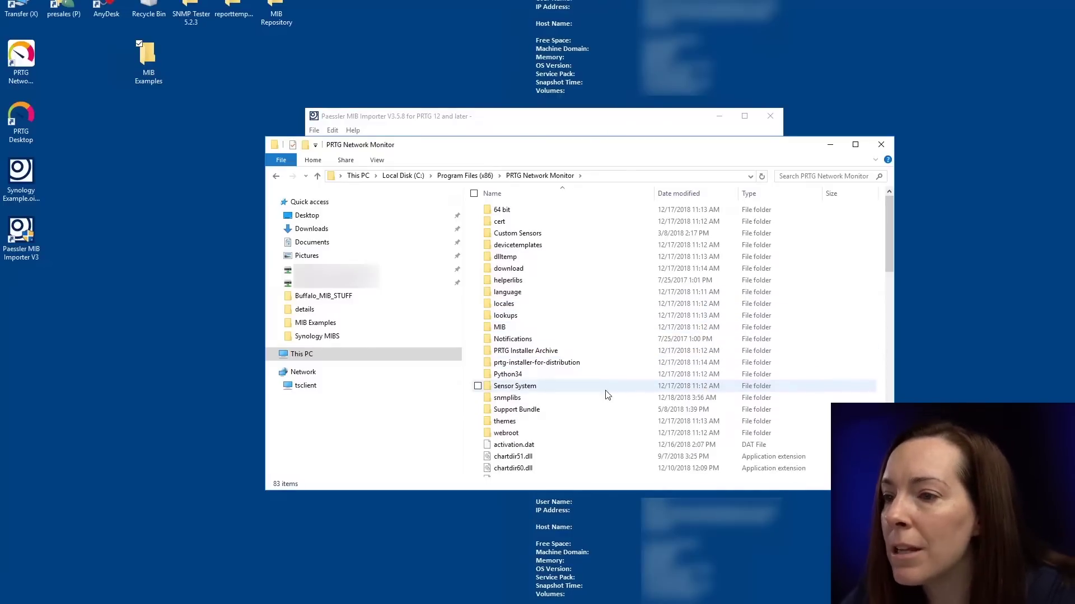
pyautogui.doubleClick(499, 397)
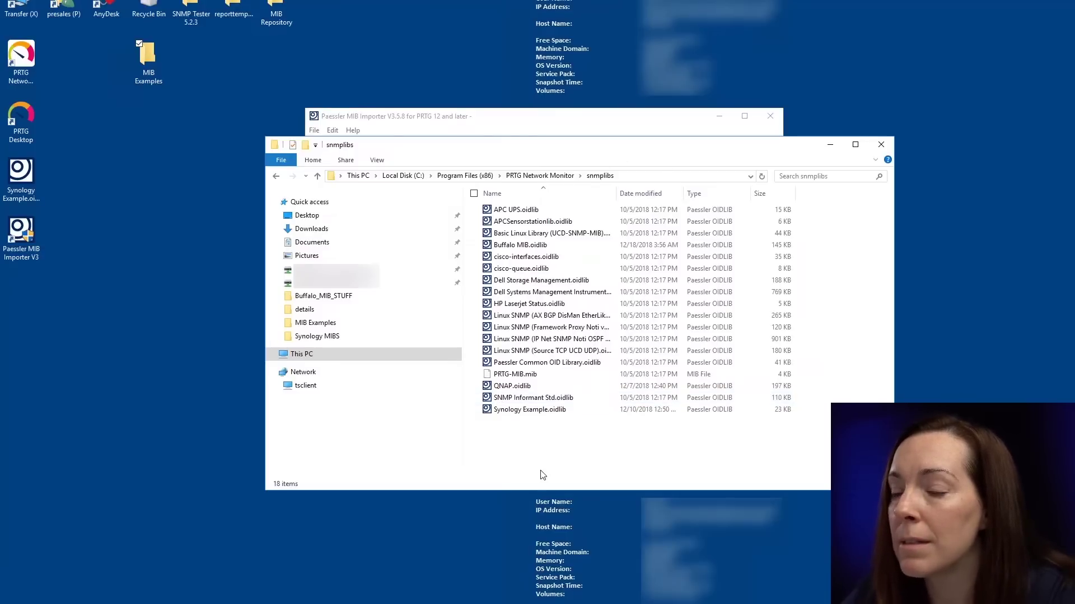
pyautogui.rightClick(542, 450)
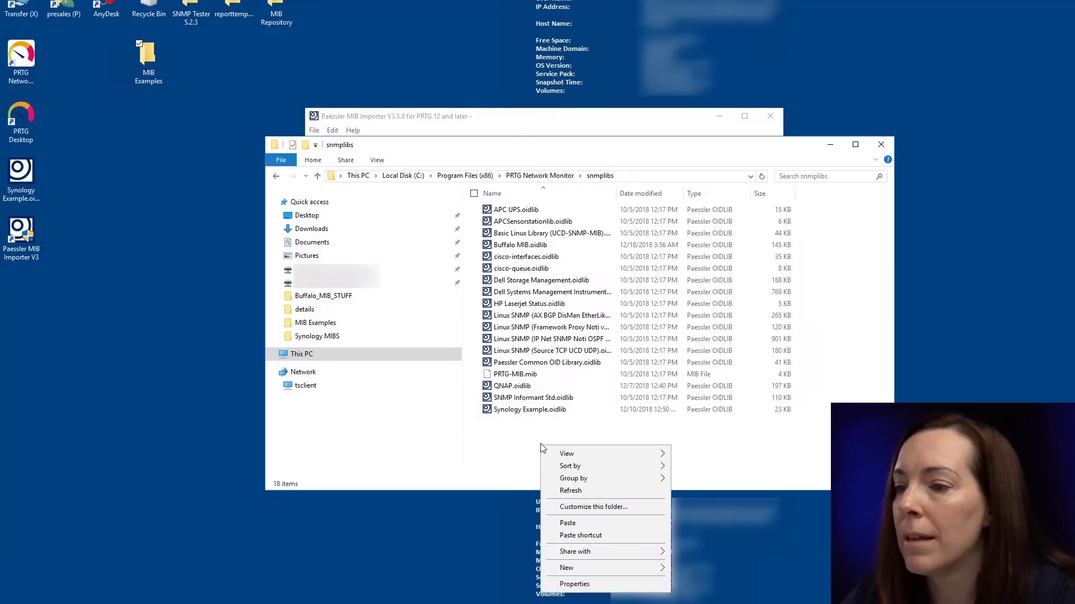
pyautogui.click(565, 516)
pyautogui.click(501, 232)
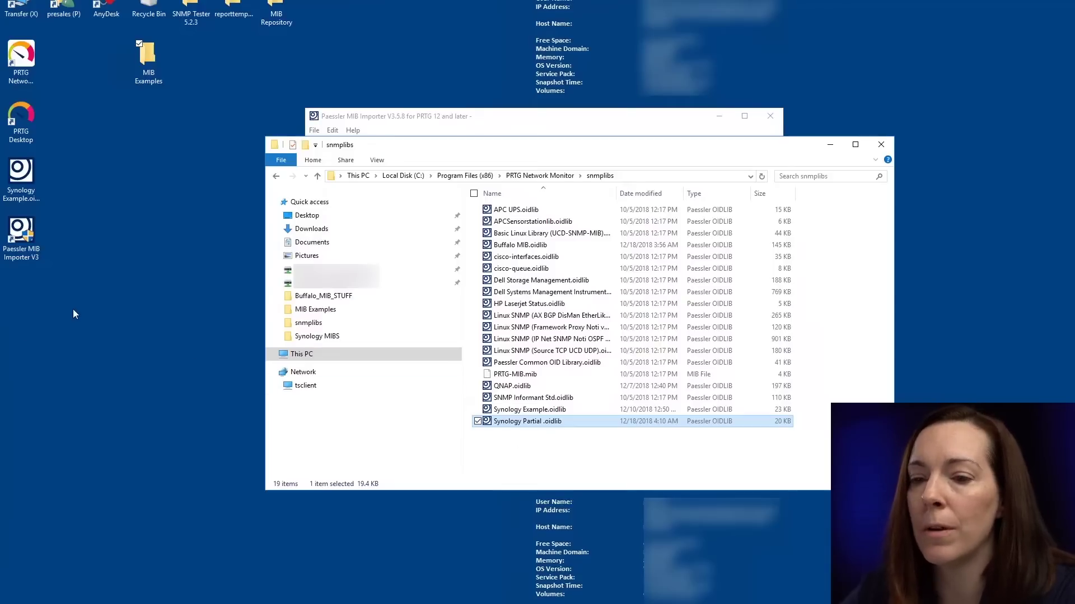
# Launch the PRTG Network Monitor web console from the desktop shortcut and log in.
pyautogui.click(22, 56)
pyautogui.doubleClick(22, 56)
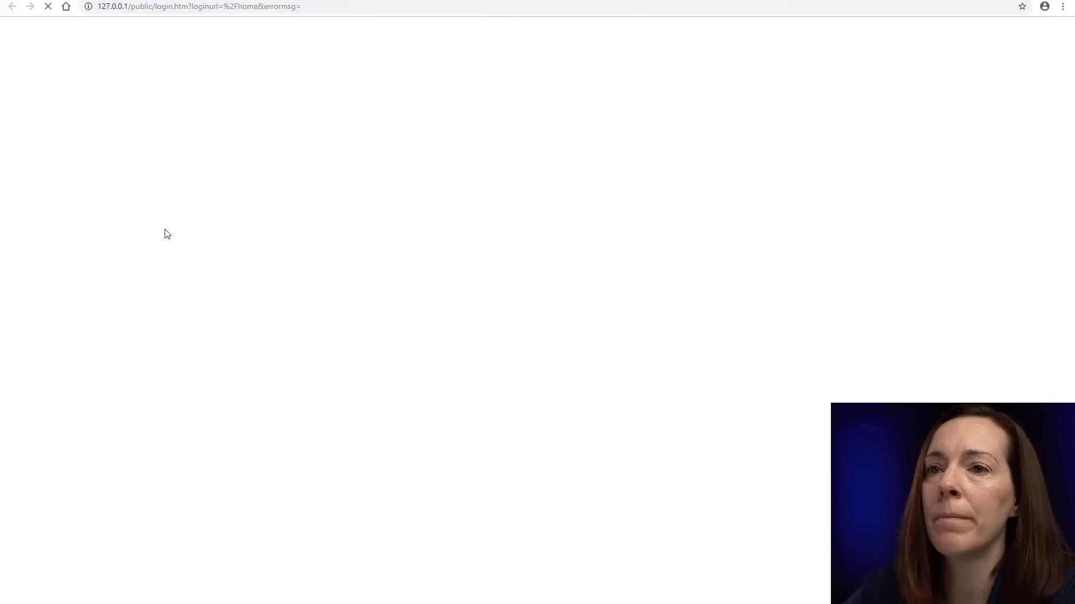
pyautogui.click(484, 220)
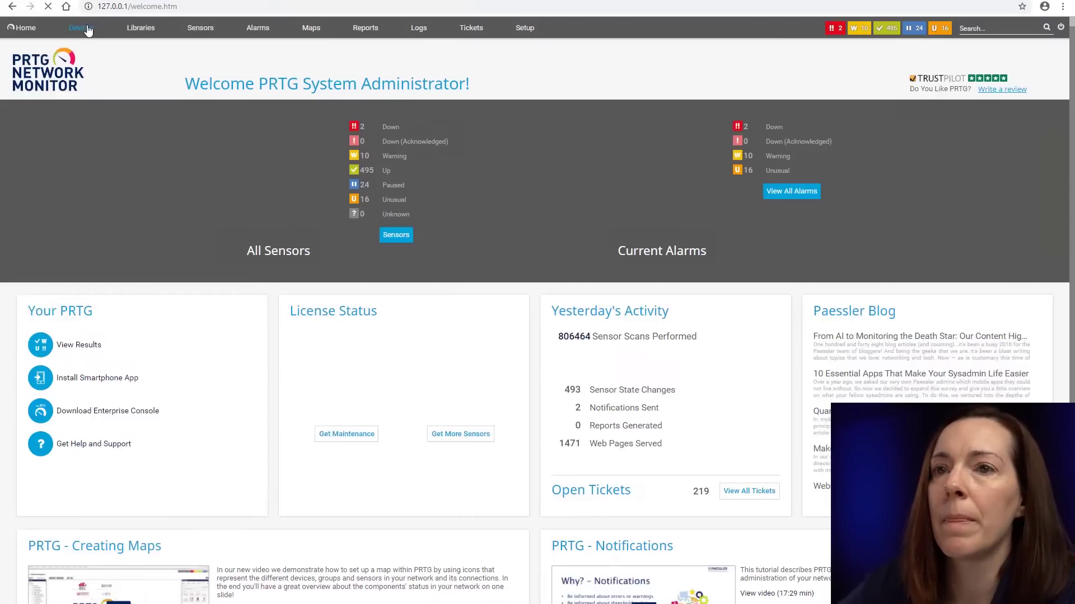
# Open the Devices overview to show the device tree with the empty Synology device.
pyautogui.click(86, 31)
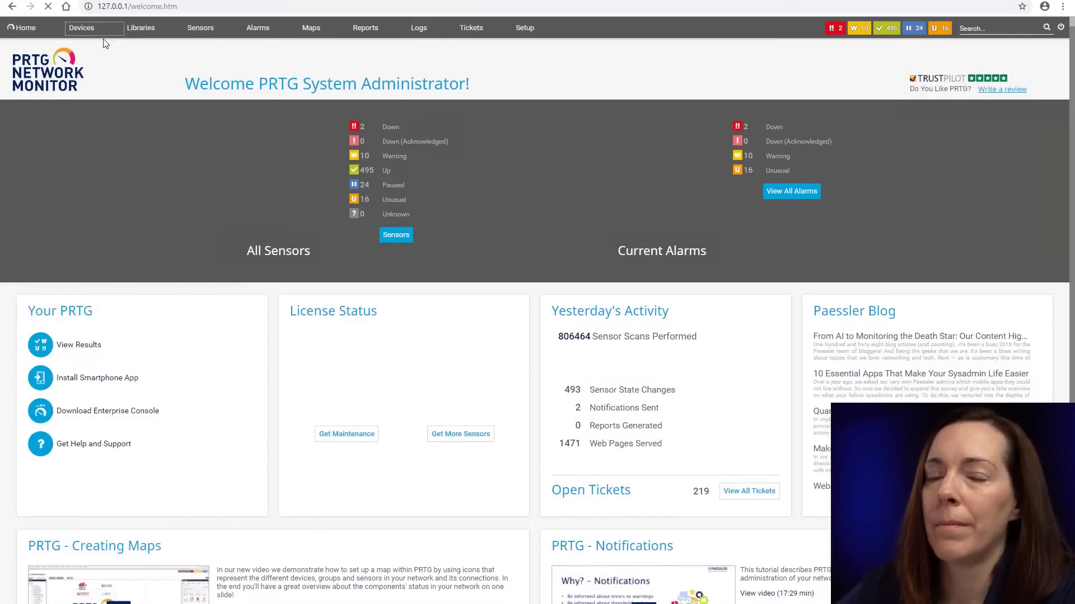
pyautogui.moveTo(90, 28)
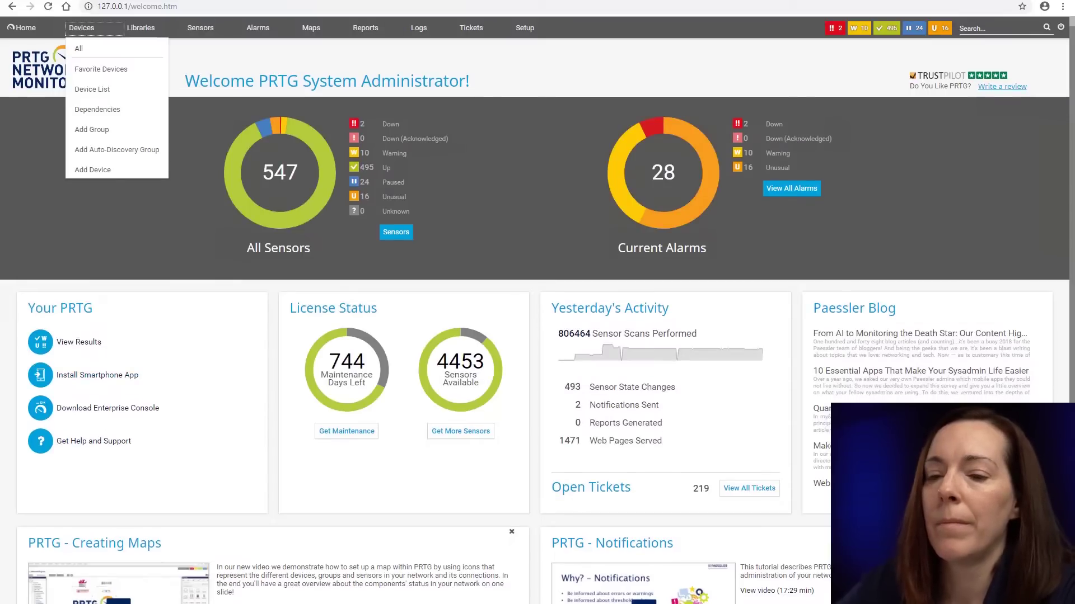
pyautogui.click(78, 34)
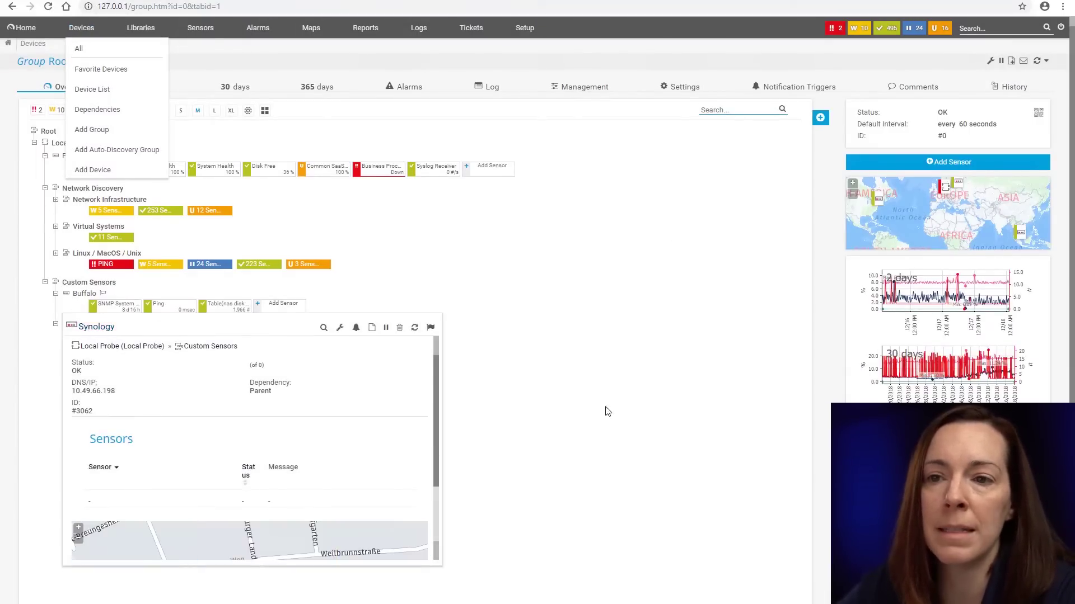
# Add an SNMP Library sensor to Synology using the Synology Partial .oidlib library.
pyautogui.click(107, 337)
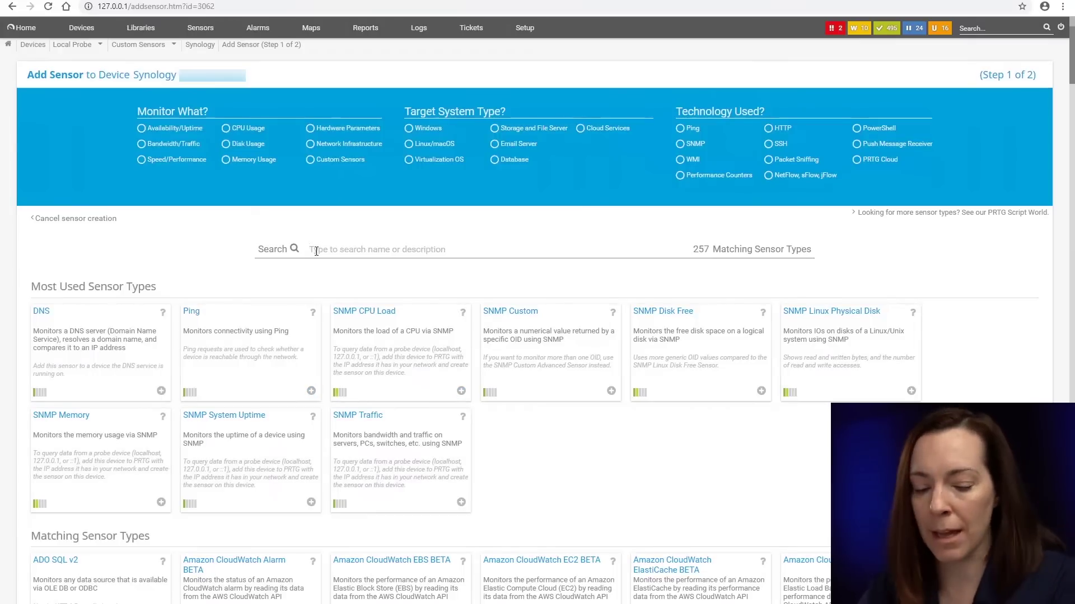
pyautogui.write('snmp l')
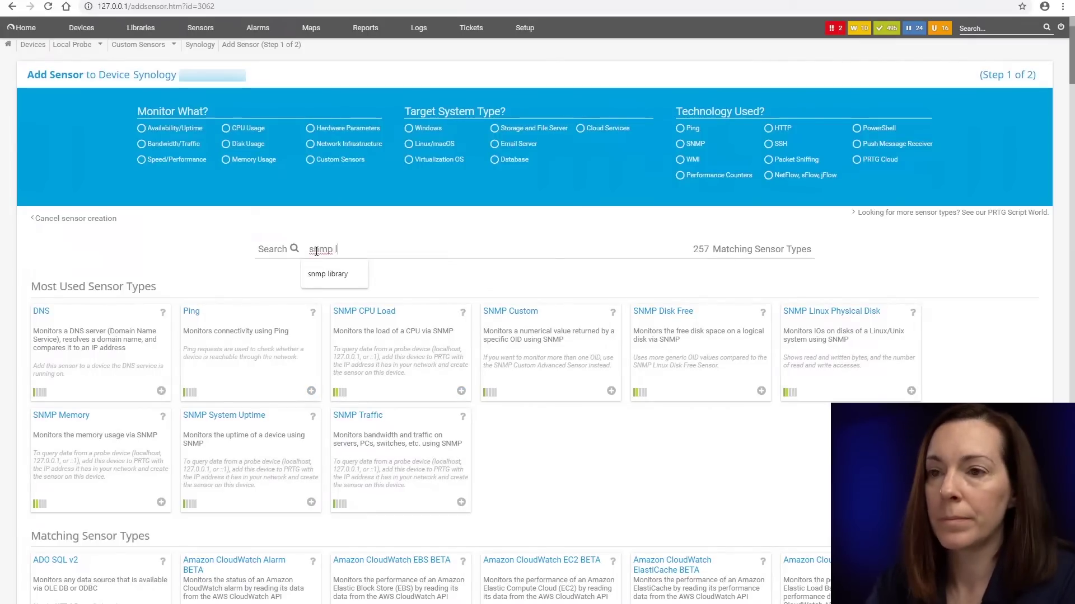
pyautogui.click(325, 274)
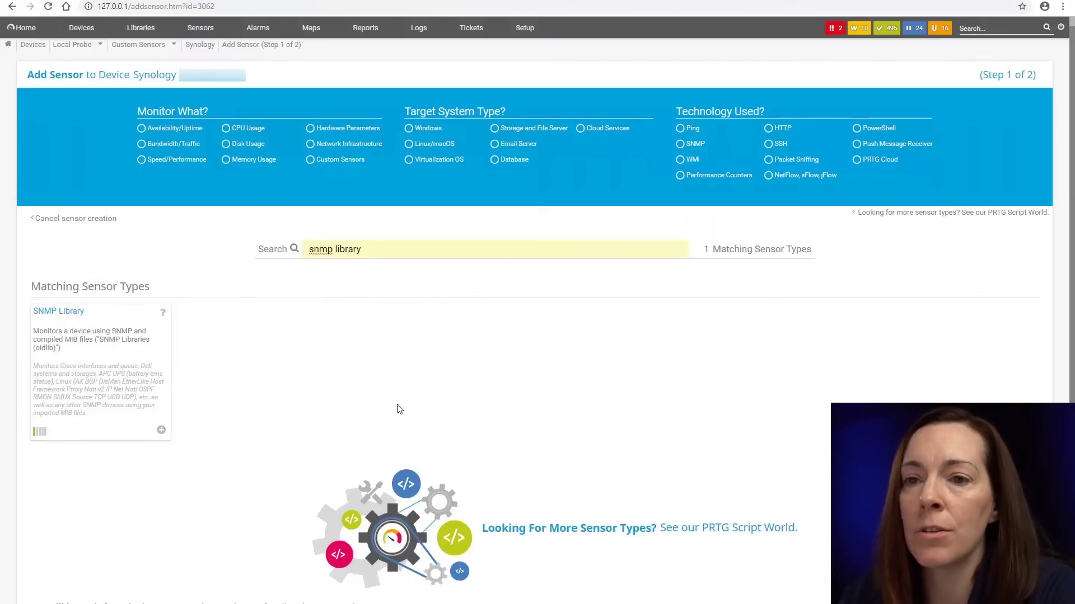
pyautogui.click(92, 325)
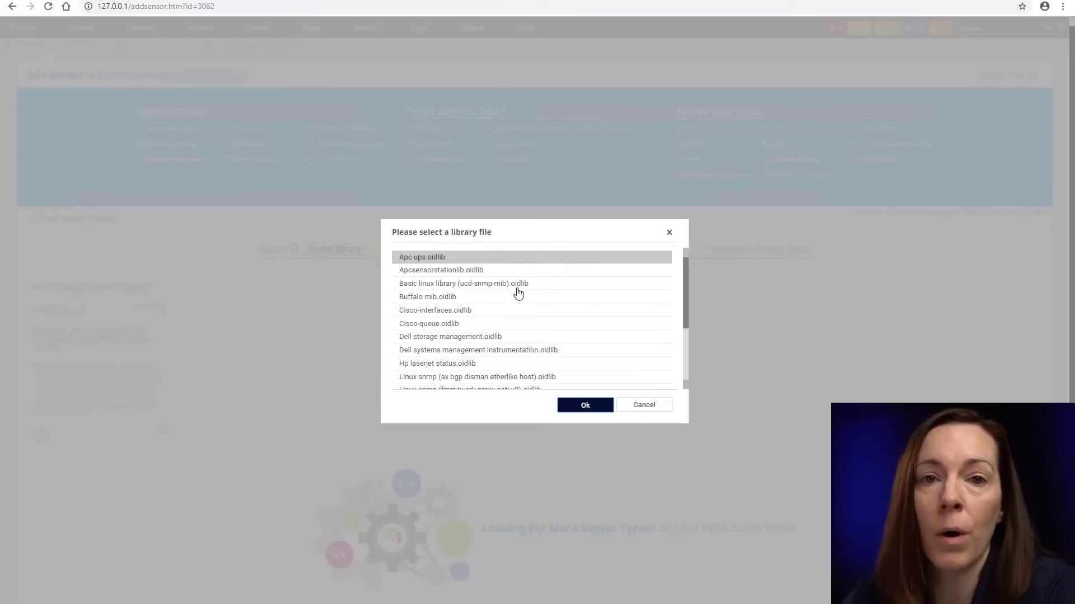
pyautogui.moveTo(686, 278); pyautogui.dragTo(682, 344)
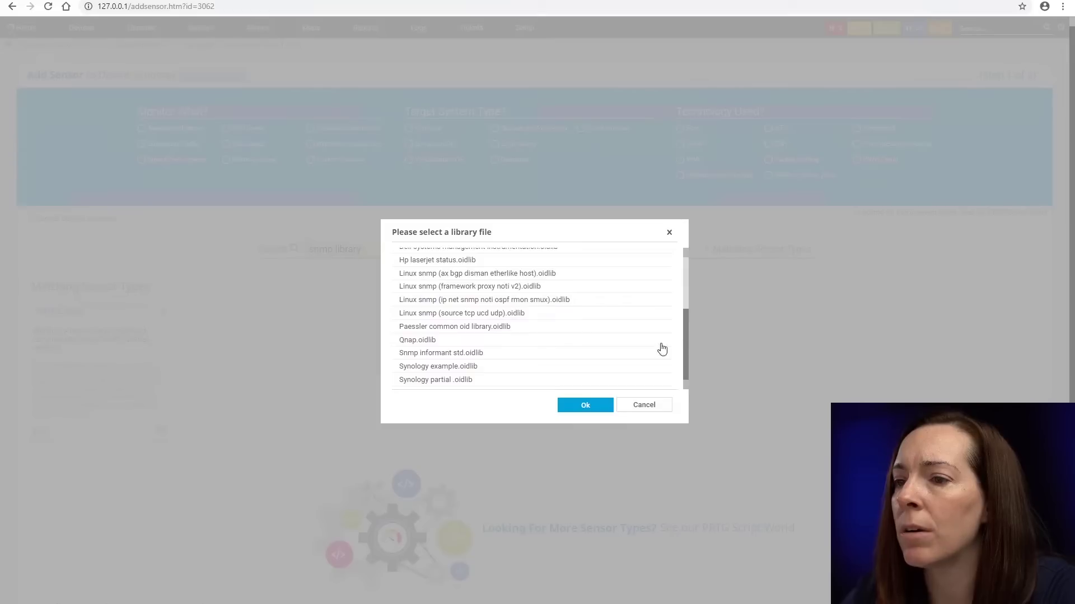
pyautogui.click(438, 382)
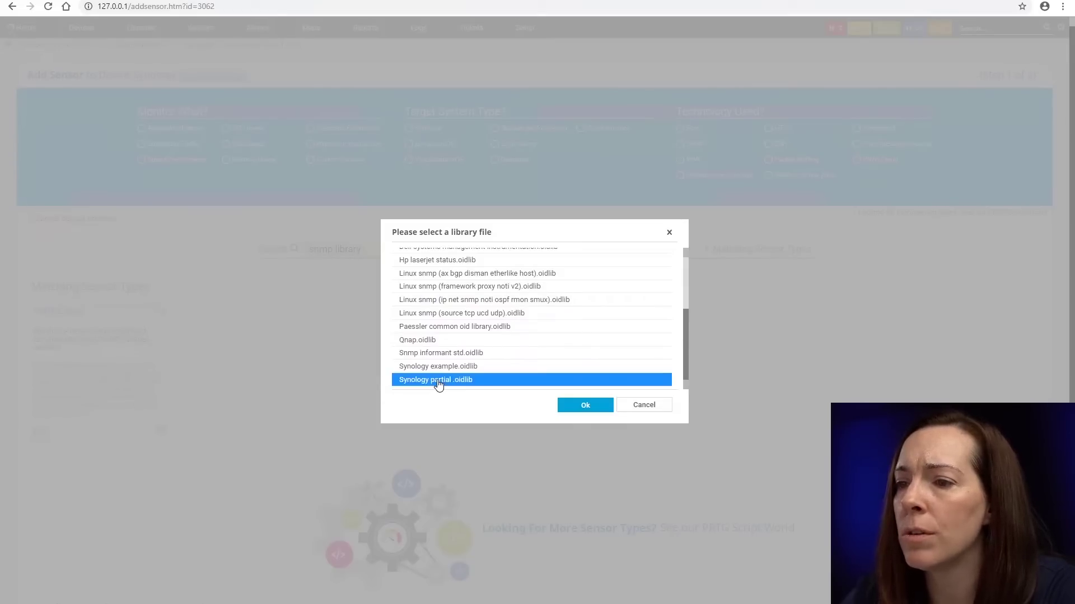
pyautogui.click(586, 407)
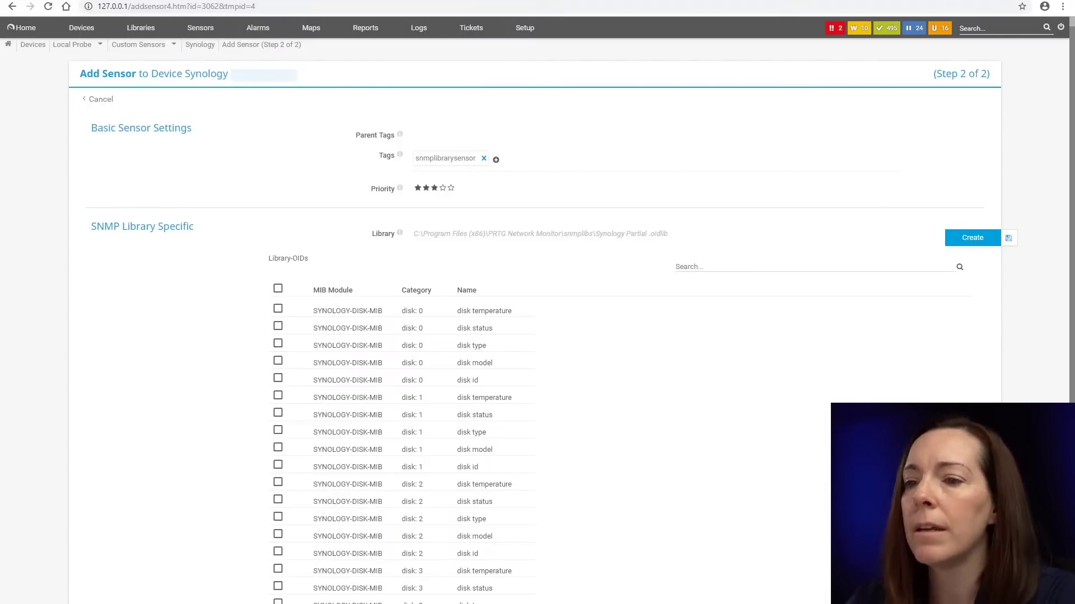
# Select the disk: 0 disk id OID and the disk temperature OIDs for disks 1–3.
pyautogui.moveTo(1070, 139); pyautogui.dragTo(1071, 230)
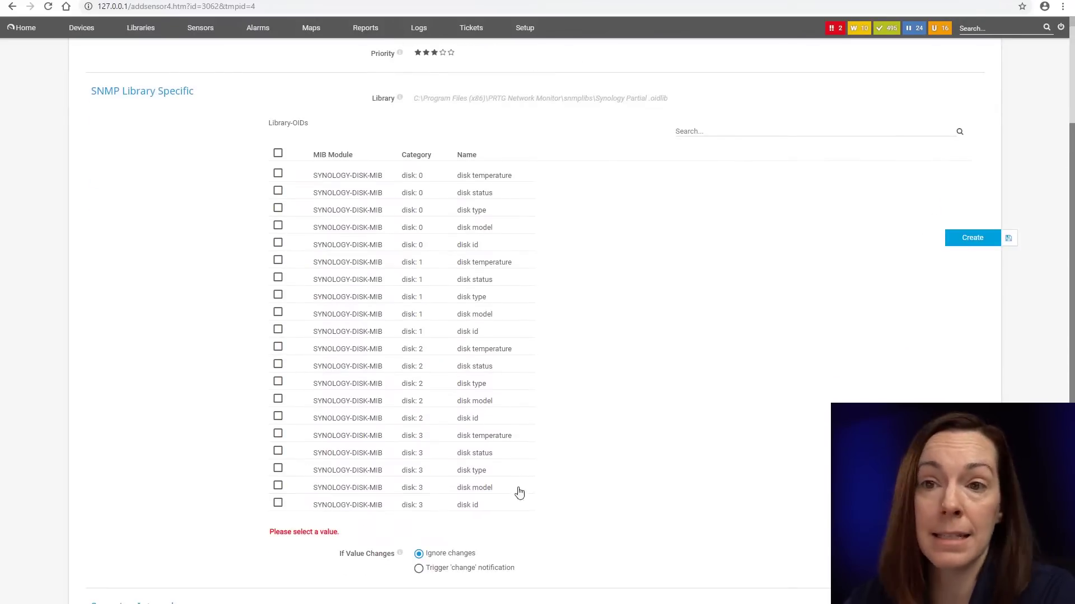
pyautogui.scroll(2, 653, 438)
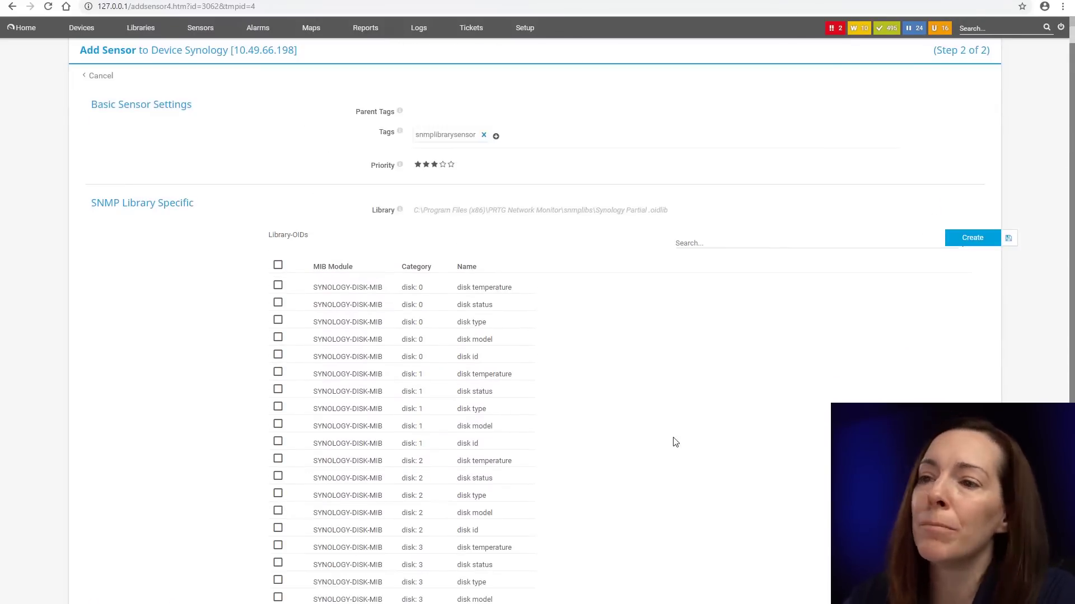
pyautogui.scroll(-1, 675, 442)
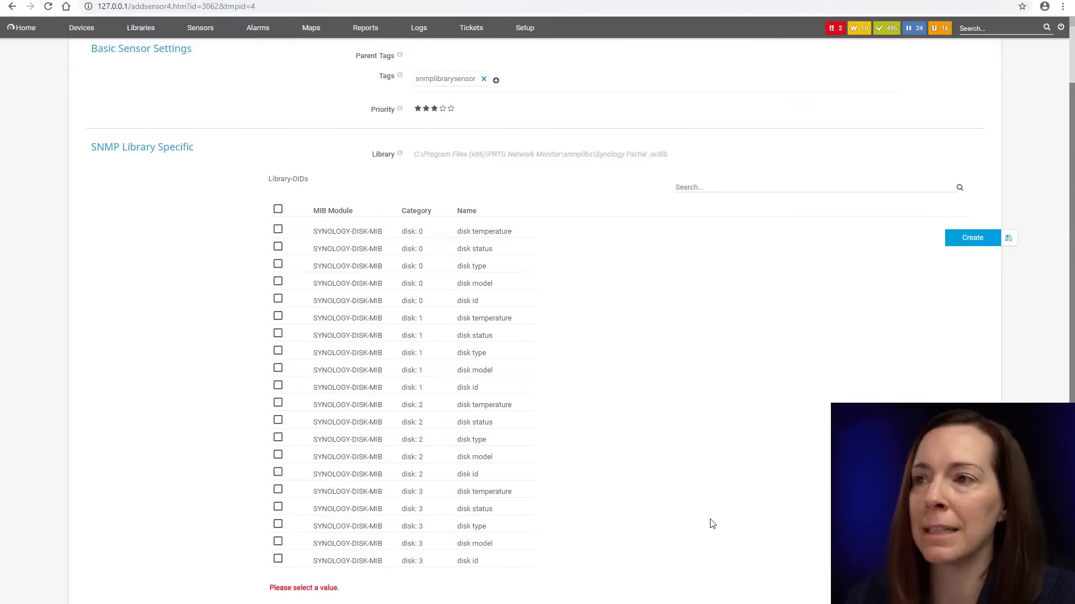
pyautogui.click(278, 300)
pyautogui.click(278, 317)
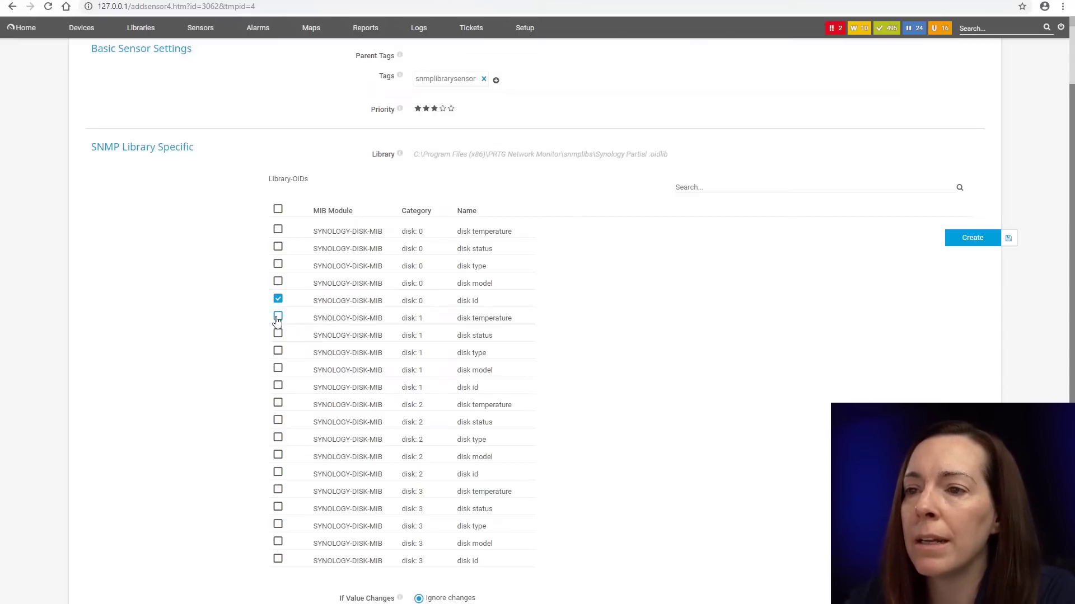
pyautogui.click(279, 404)
pyautogui.click(278, 490)
# Add the disksmart 21 attr worst and disksmart 2 attr id OIDs, then create the sensors.
pyautogui.scroll(-2, 564, 503)
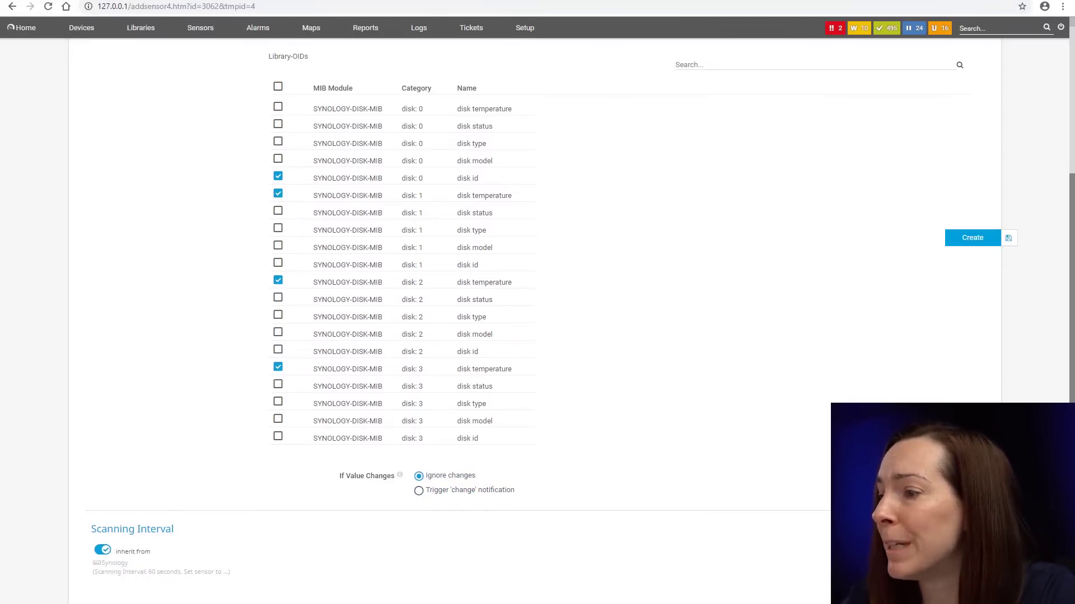
pyautogui.scroll(-10, 401, 273)
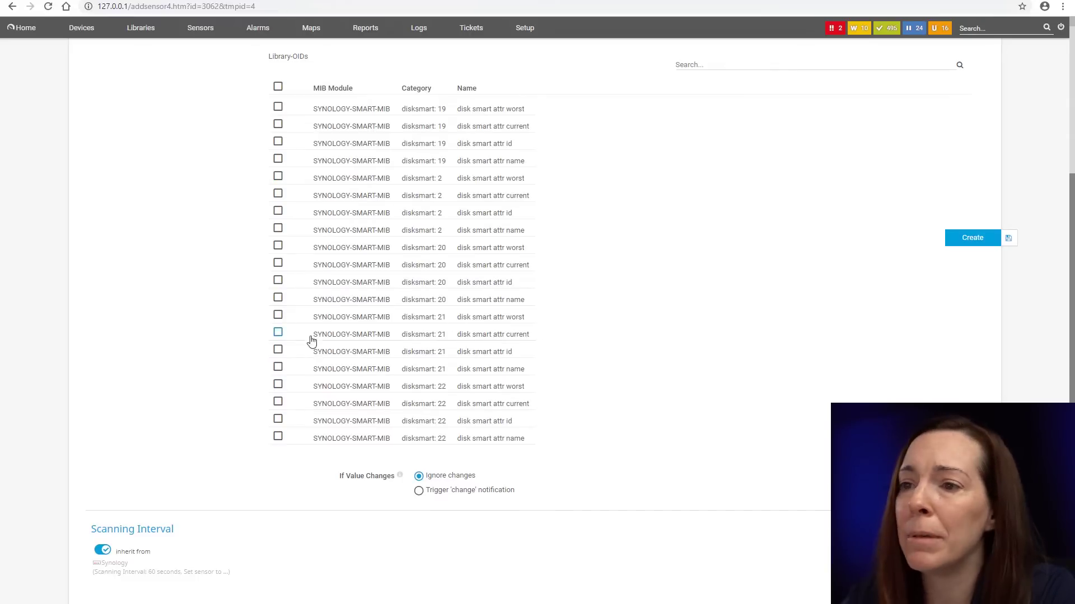
pyautogui.click(277, 314)
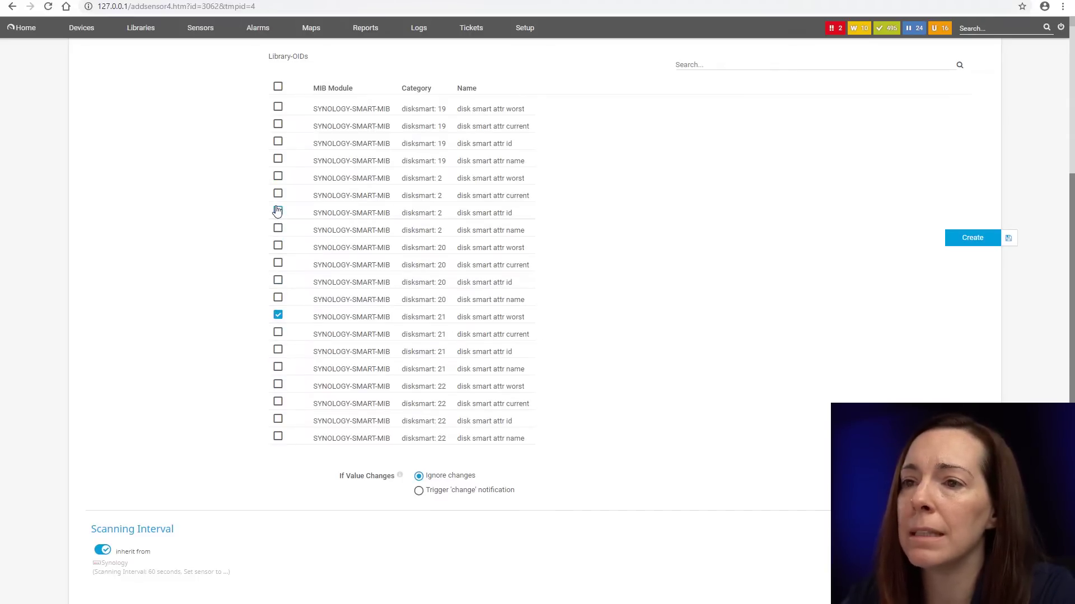
pyautogui.click(278, 211)
pyautogui.click(971, 237)
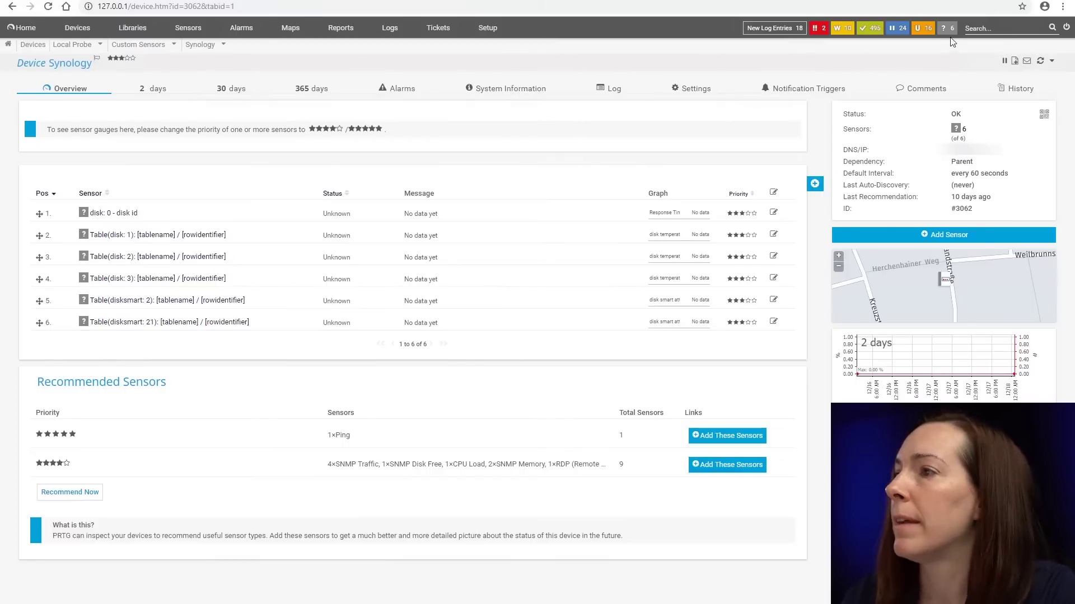
# Scan the Synology device immediately and open the 'disk: 0 - disk id' sensor.
pyautogui.click(1041, 63)
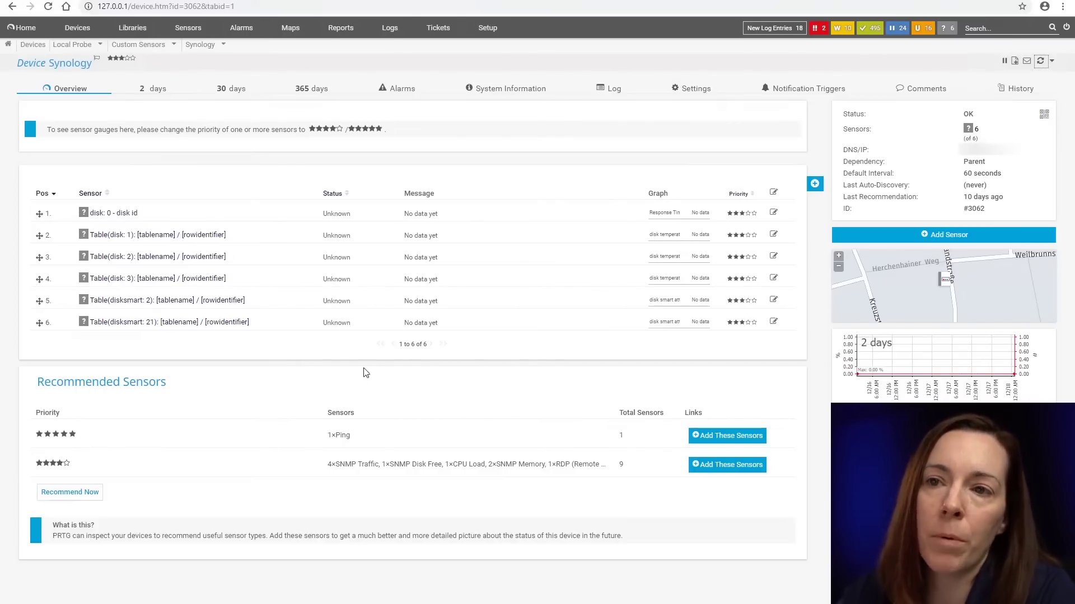
pyautogui.click(124, 214)
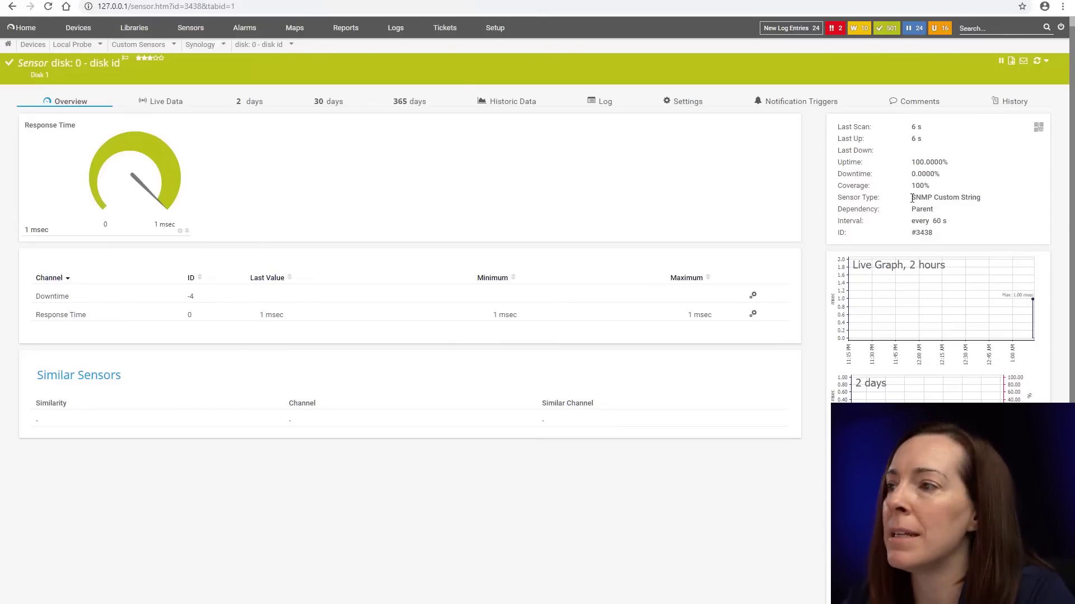
# Confirm disk id is SNMP Custom String and Table(disk: 3) is SNMP Custom Table, then view Devices.
pyautogui.moveTo(912, 200); pyautogui.dragTo(985, 202)
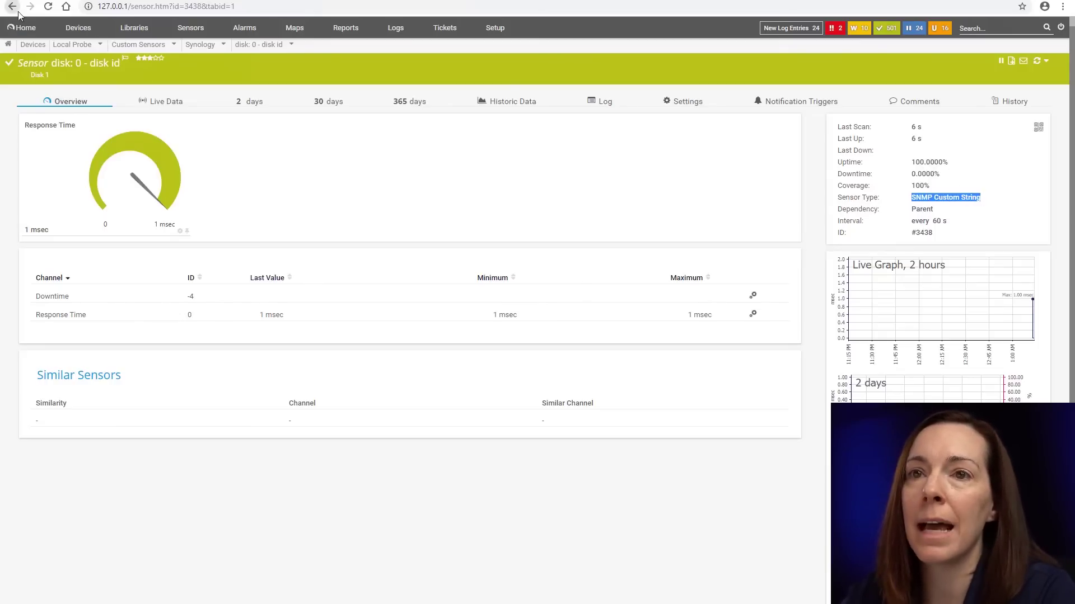
pyautogui.hotkey('alt', 'Left')
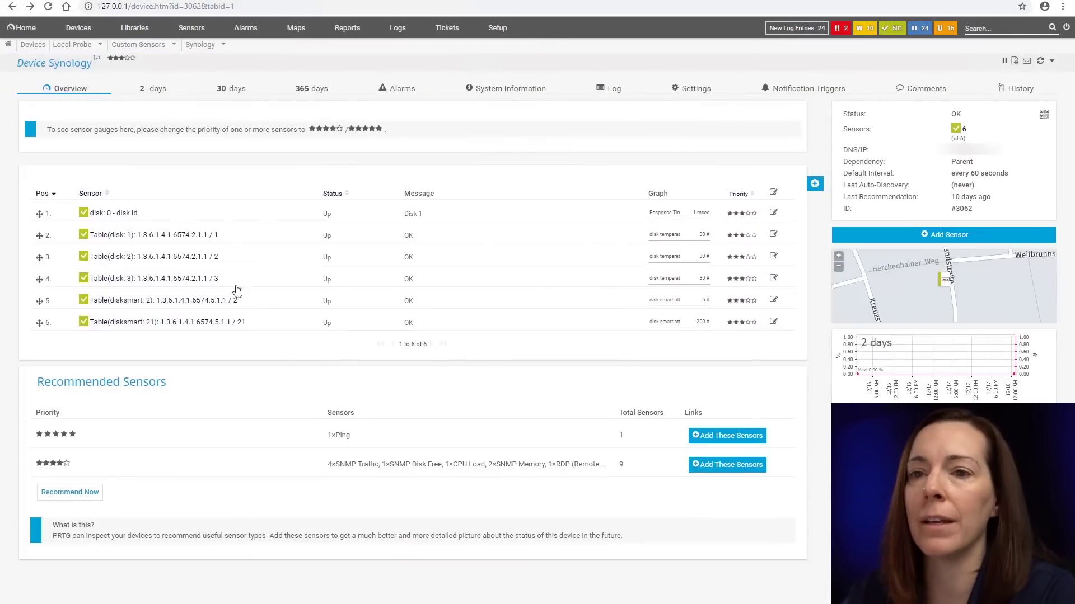
pyautogui.click(118, 278)
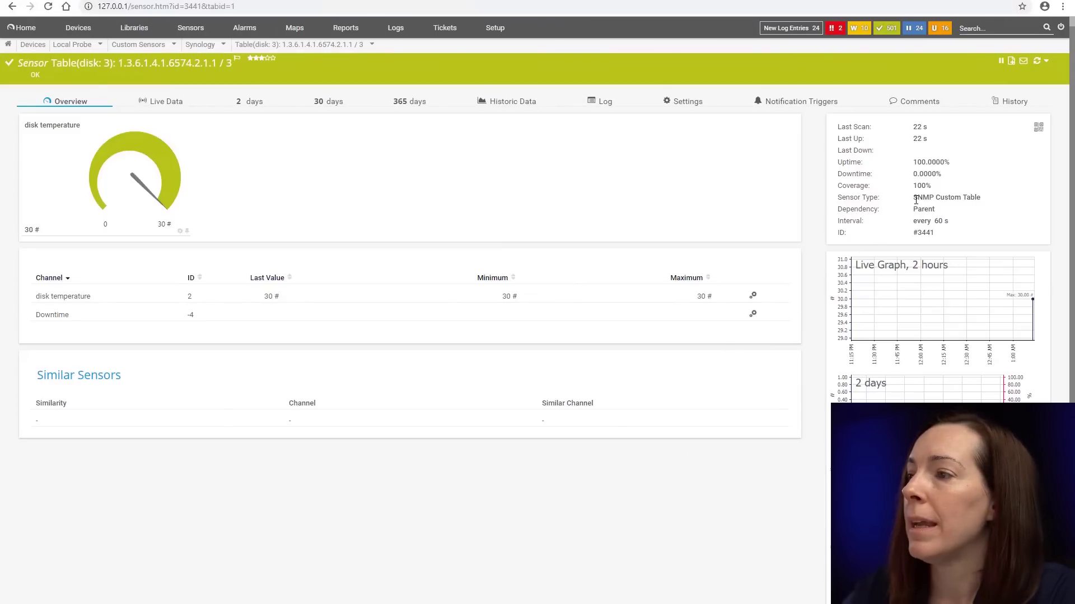
pyautogui.moveTo(914, 199); pyautogui.dragTo(983, 199)
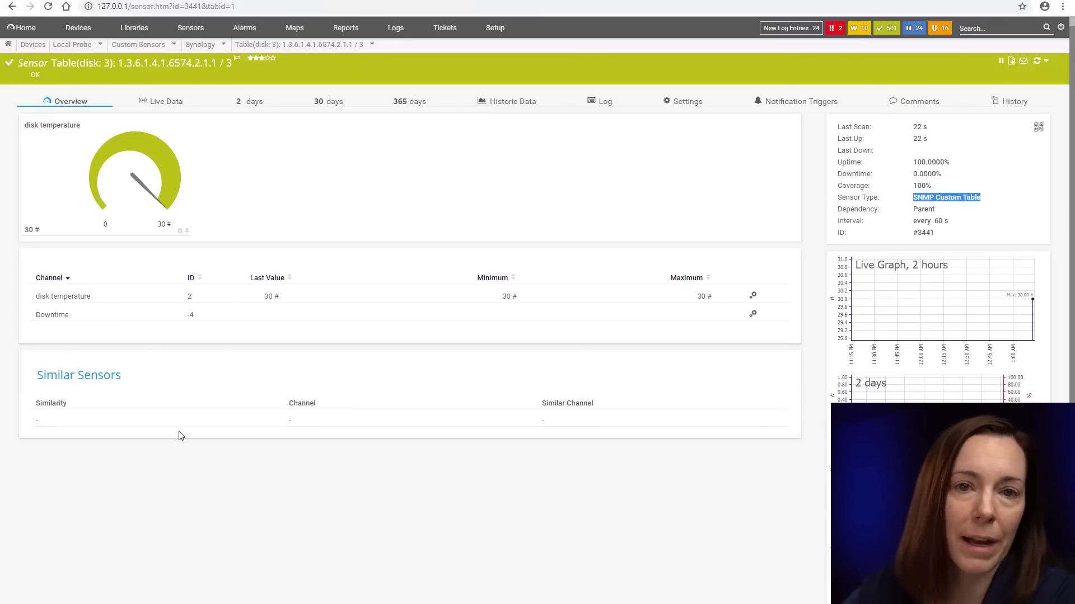
pyautogui.click(72, 24)
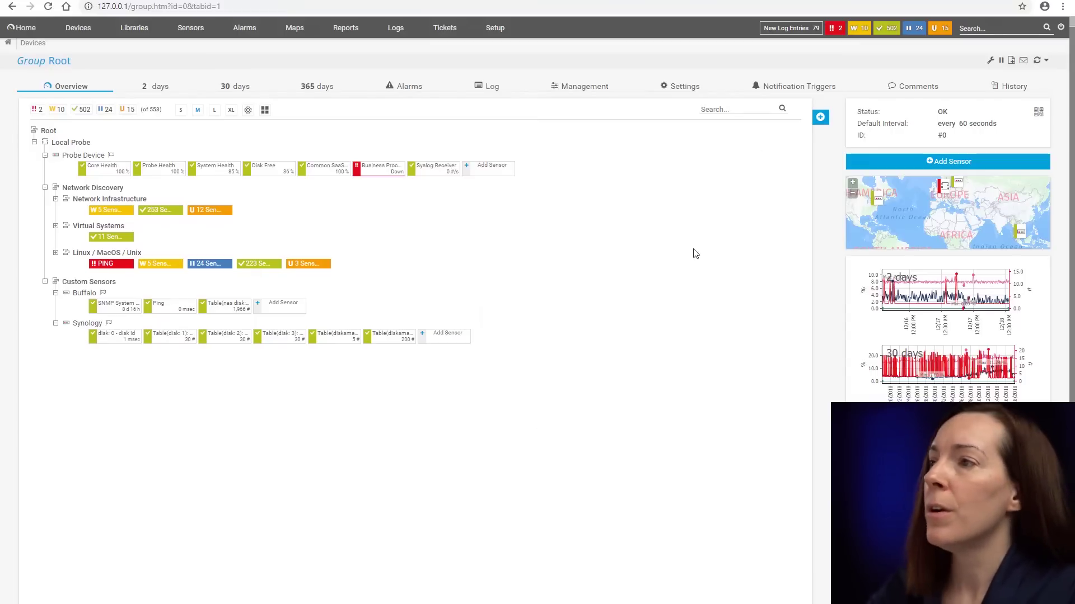
# Launch Paessler MIB Importer and open the Synology Example.oidlib library.
pyautogui.press('super+d')
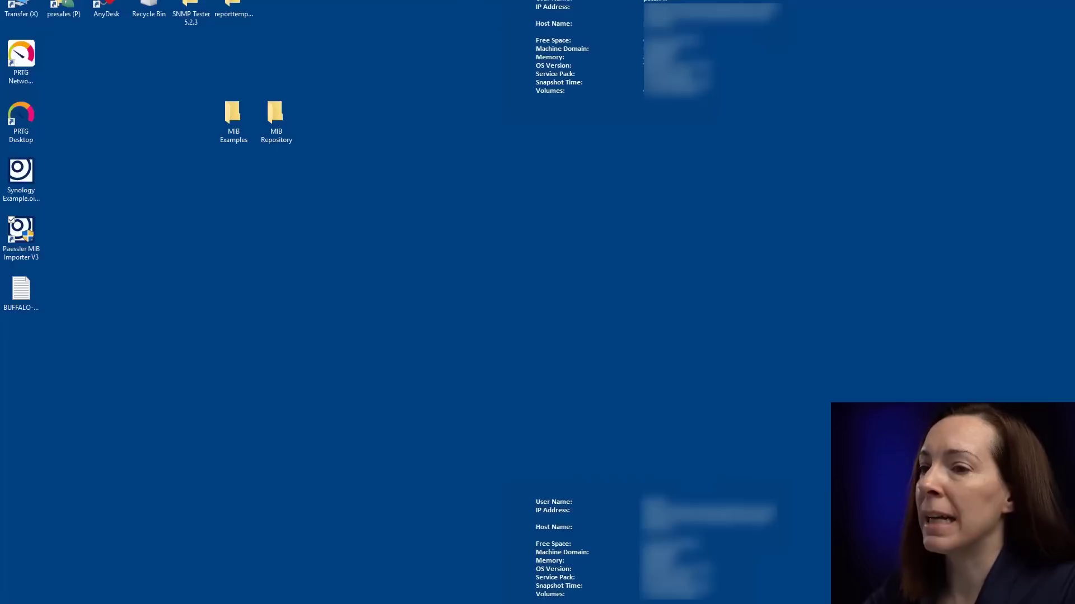
pyautogui.doubleClick(22, 228)
pyautogui.click(456, 378)
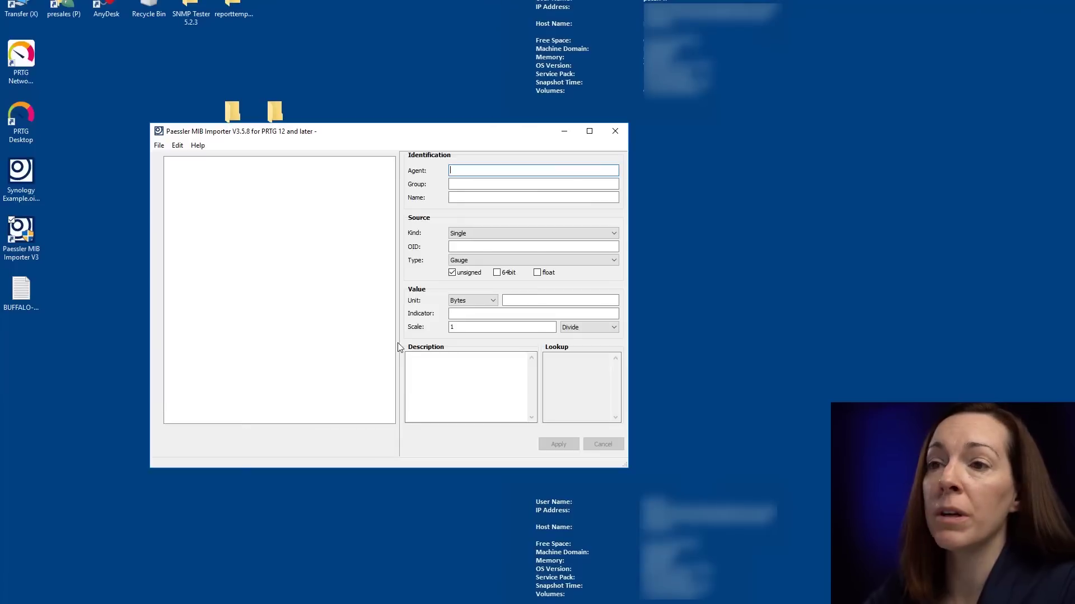
pyautogui.moveTo(388, 138); pyautogui.dragTo(593, 140)
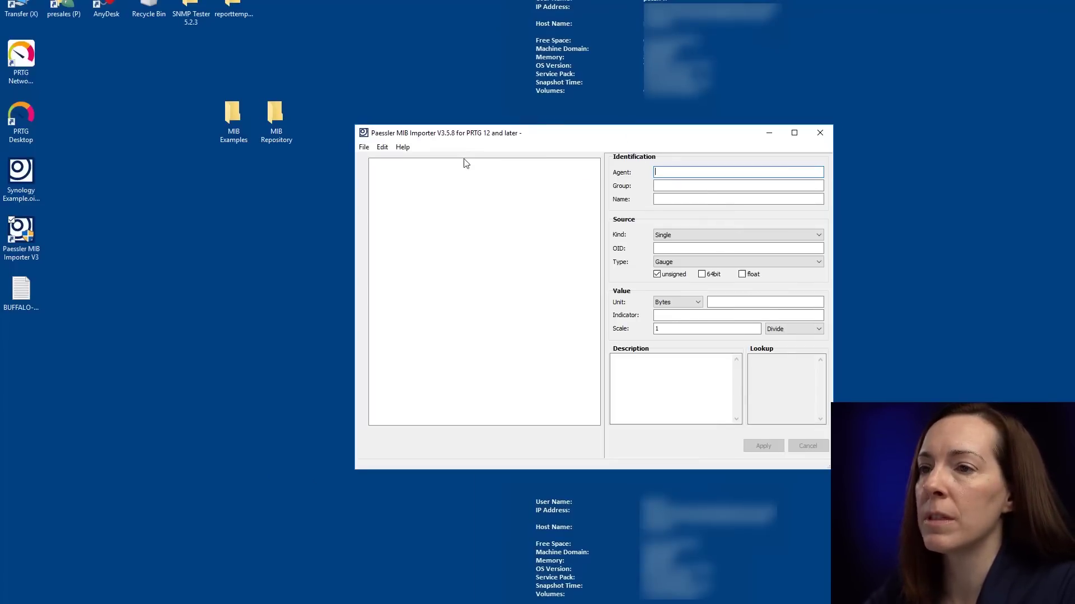
pyautogui.click(365, 148)
pyautogui.click(385, 172)
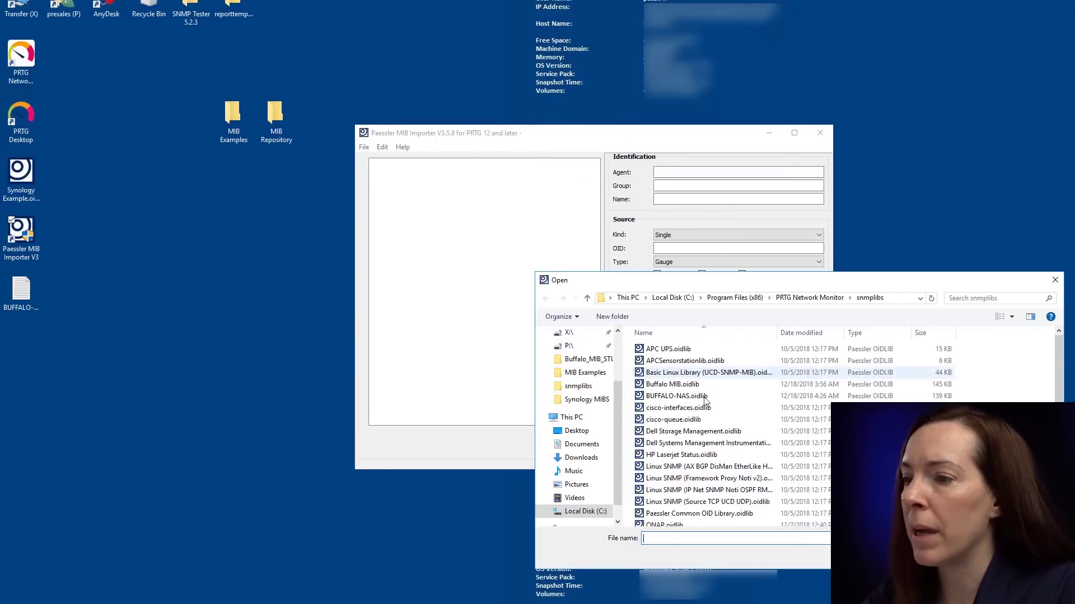
pyautogui.scroll(-2, 704, 473)
pyautogui.doubleClick(694, 508)
# Copy the SYNOLOGY-SYSTEM-MIB temperature OID 1.3.6.1.4.1.6574.1.2.0 and return to PRTG.
pyautogui.click(375, 182)
pyautogui.click(386, 191)
pyautogui.click(413, 209)
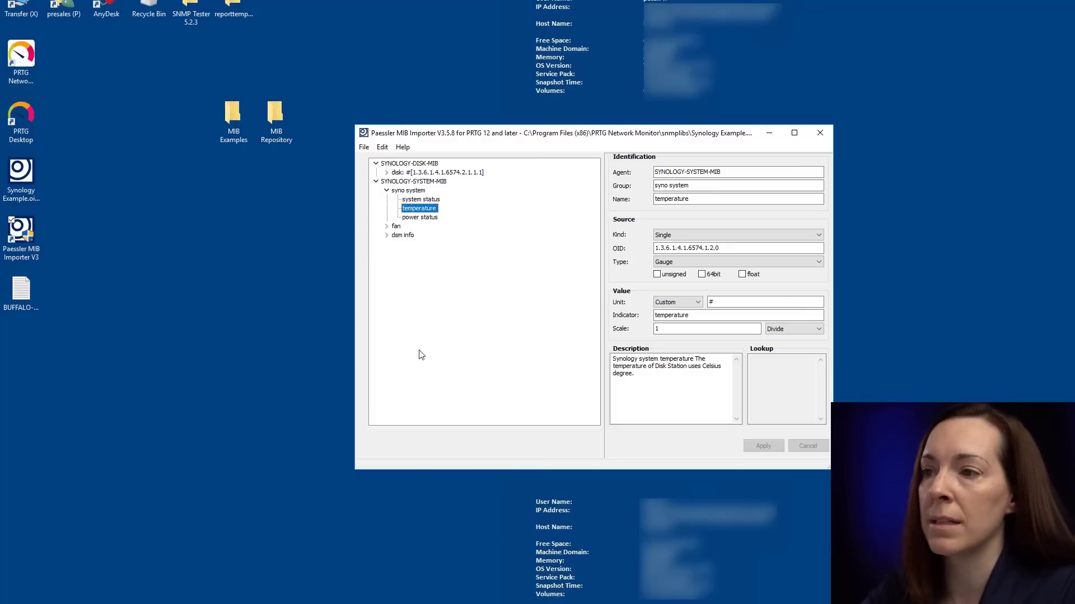
pyautogui.click(707, 248)
pyautogui.moveTo(721, 248); pyautogui.dragTo(597, 246)
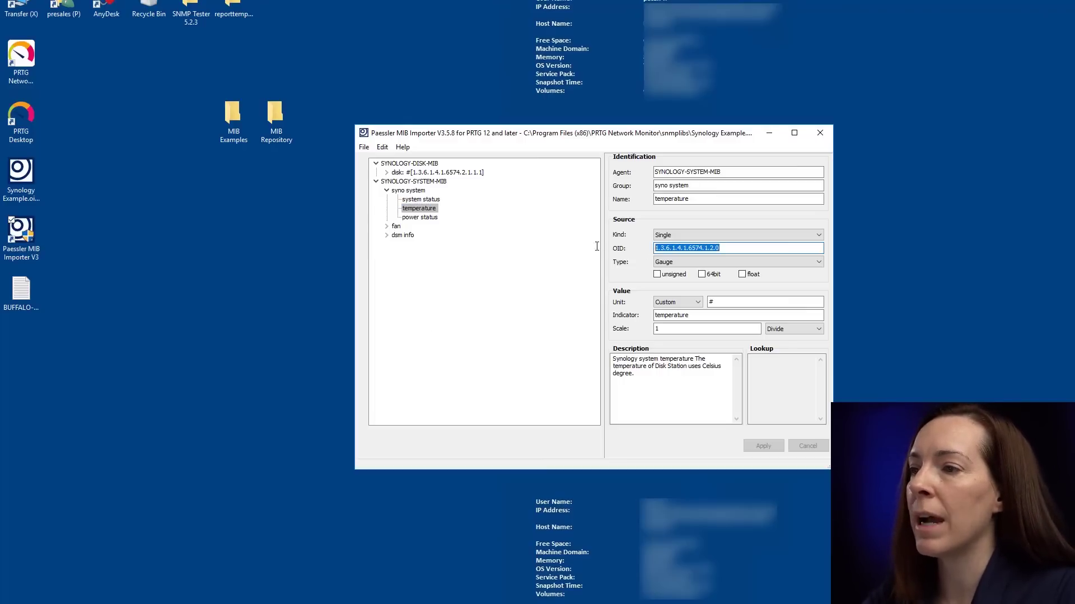
pyautogui.rightClick(681, 250)
pyautogui.click(695, 284)
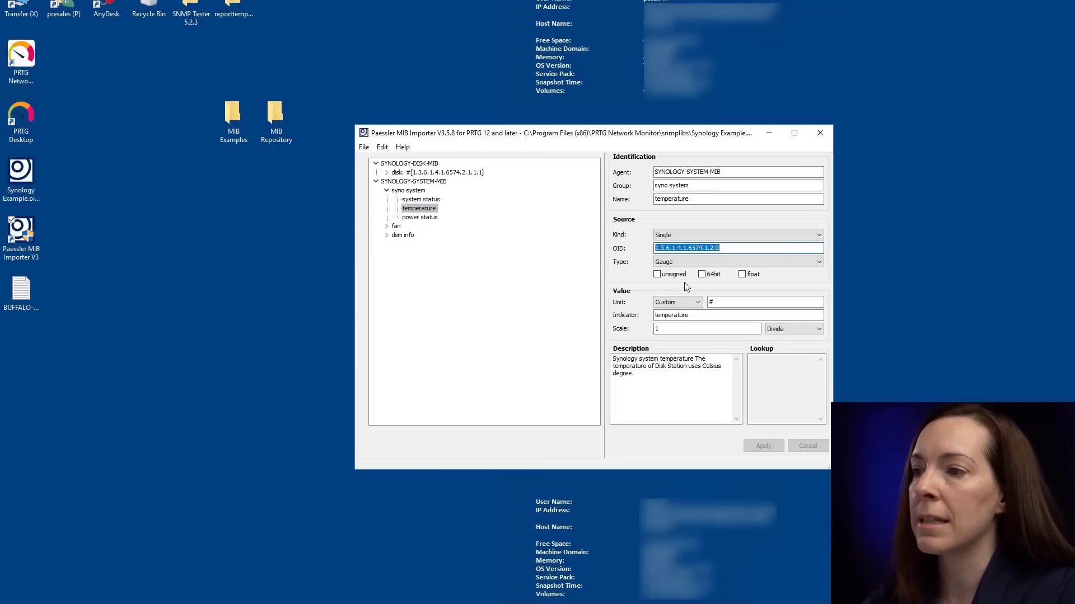
pyautogui.hotkey('alt', 'Tab')
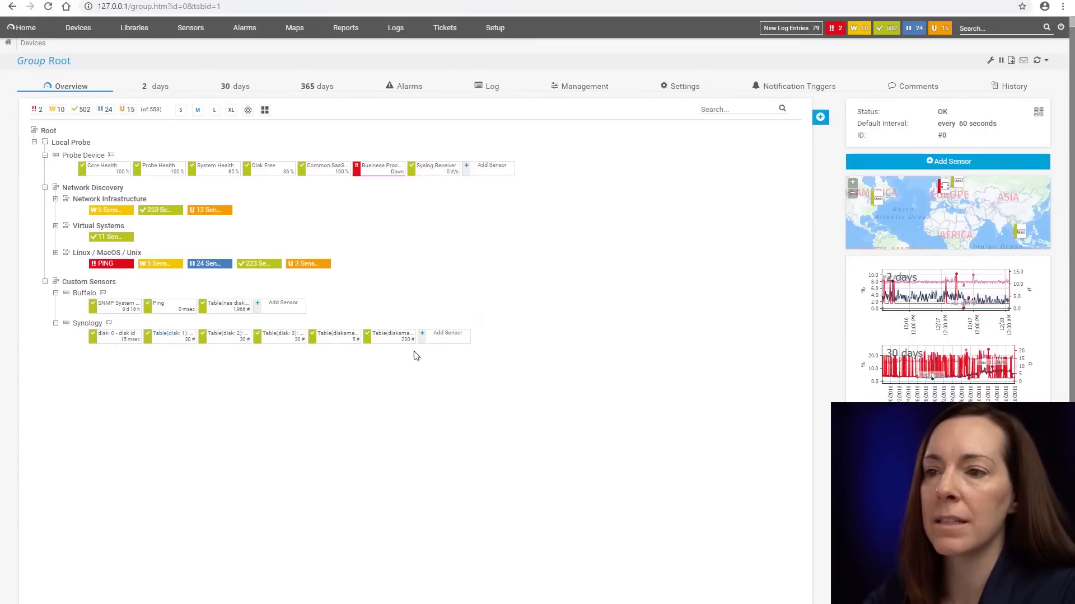
# Start adding an SNMP Custom sensor to the Synology device.
pyautogui.click(456, 344)
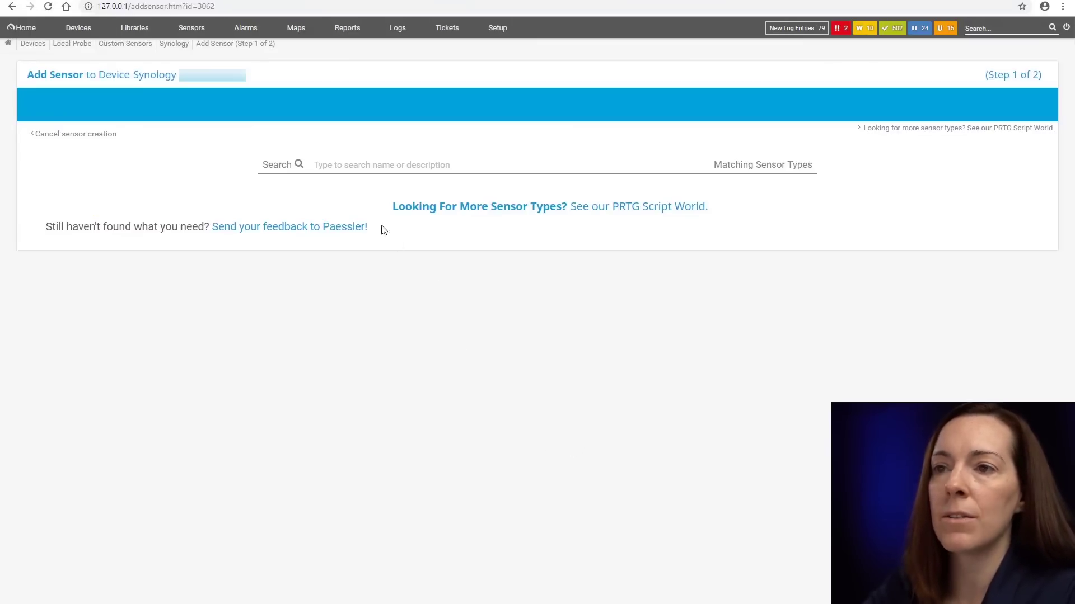
pyautogui.click(332, 249)
pyautogui.write('snmp')
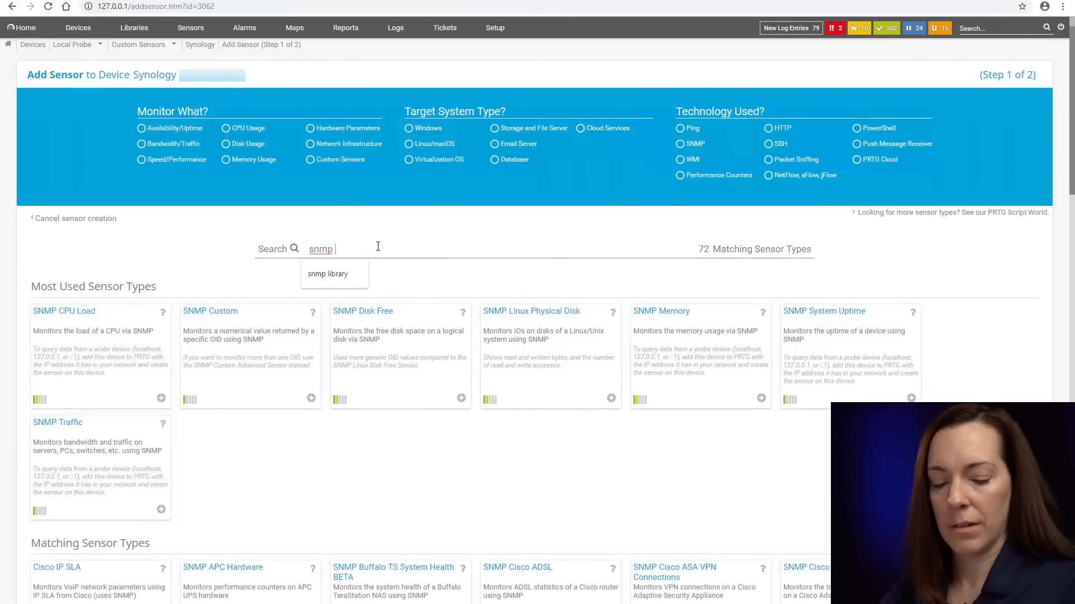
pyautogui.write(' custom')
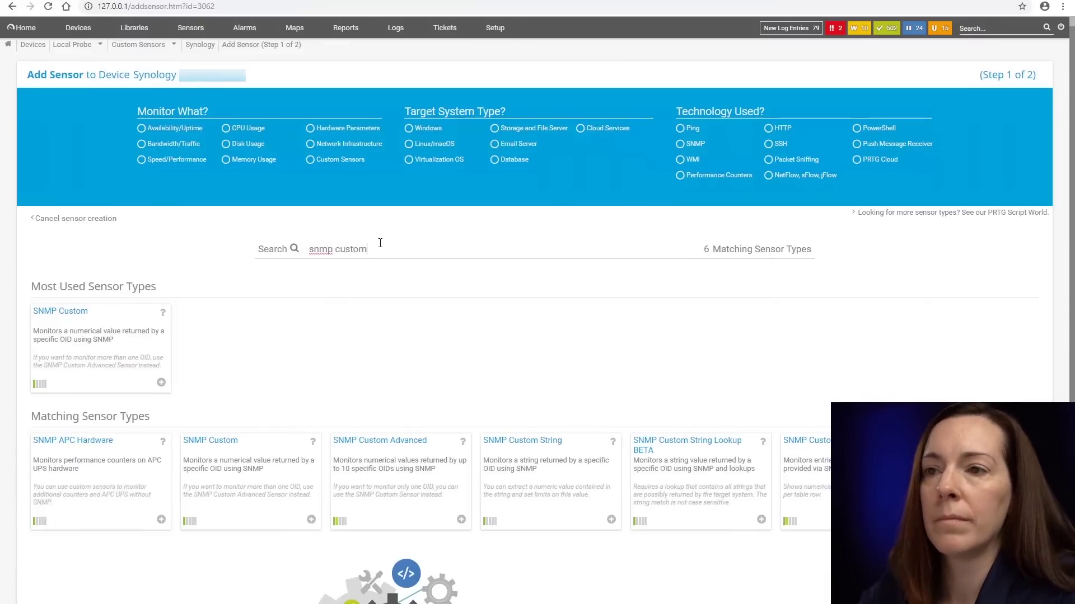
pyautogui.click(119, 322)
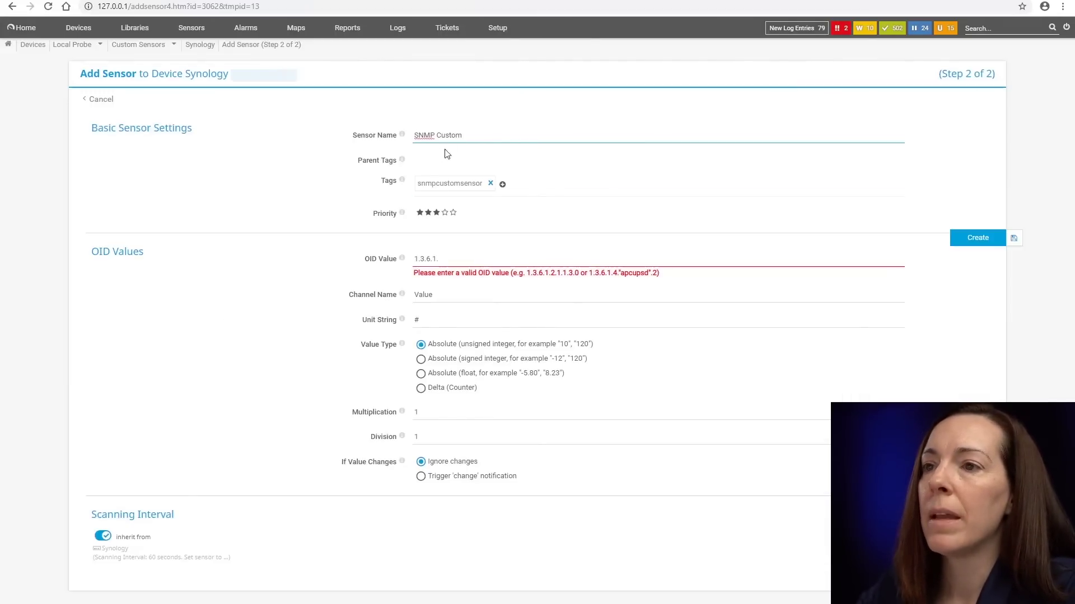
# Name it Synology Temp with OID 1.3.6.1.4.1.6574.1.2.0, channel Temp and unit F.
pyautogui.moveTo(479, 135); pyautogui.dragTo(379, 144)
pyautogui.write('Synology Temp')
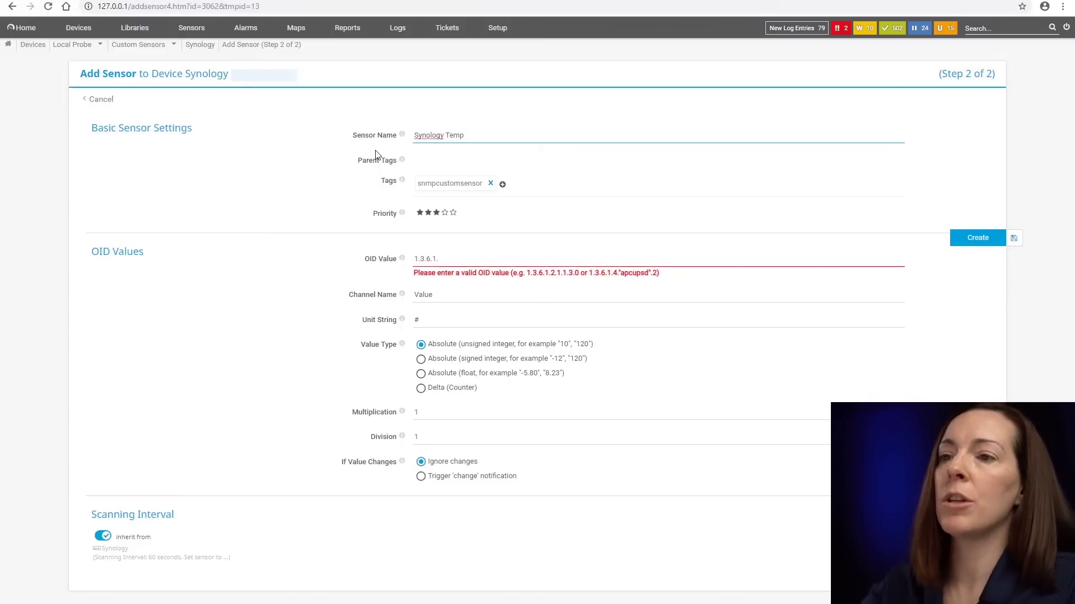
pyautogui.press('Tab')
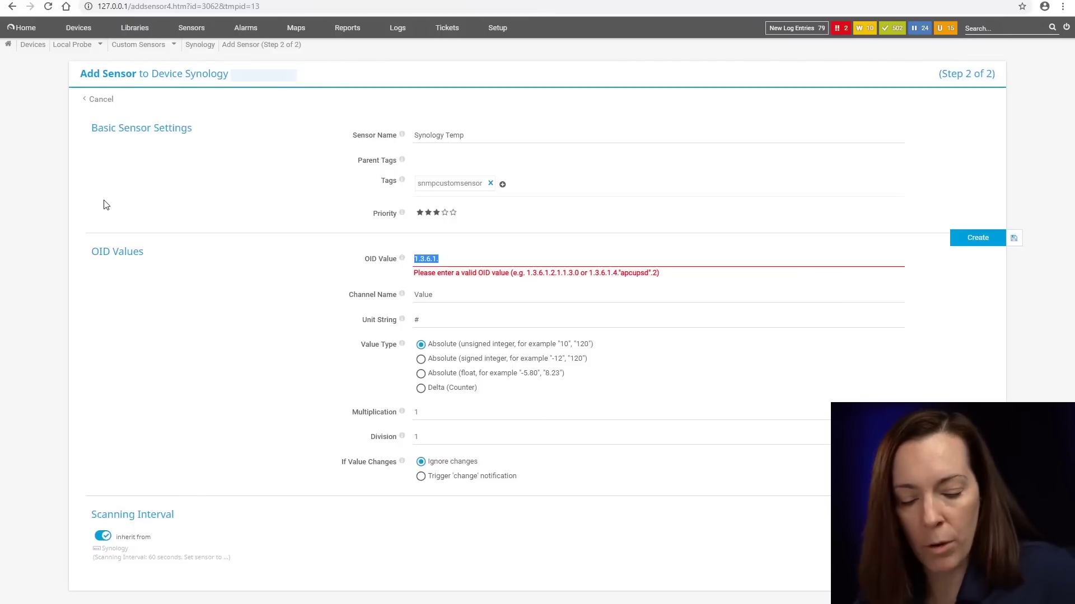
pyautogui.hotkey('ctrl', 'v')
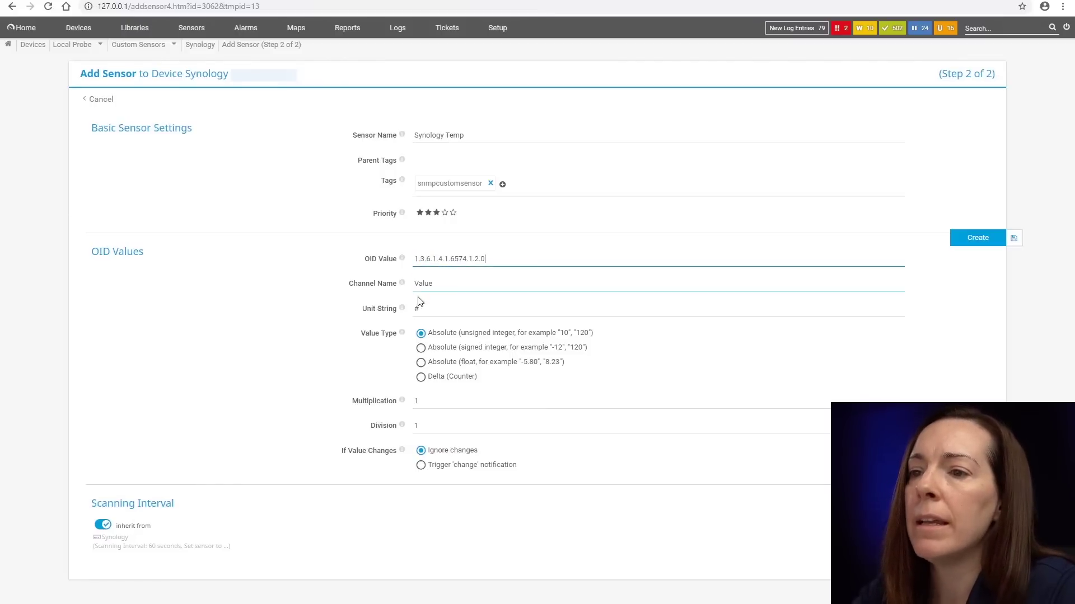
pyautogui.press('Tab')
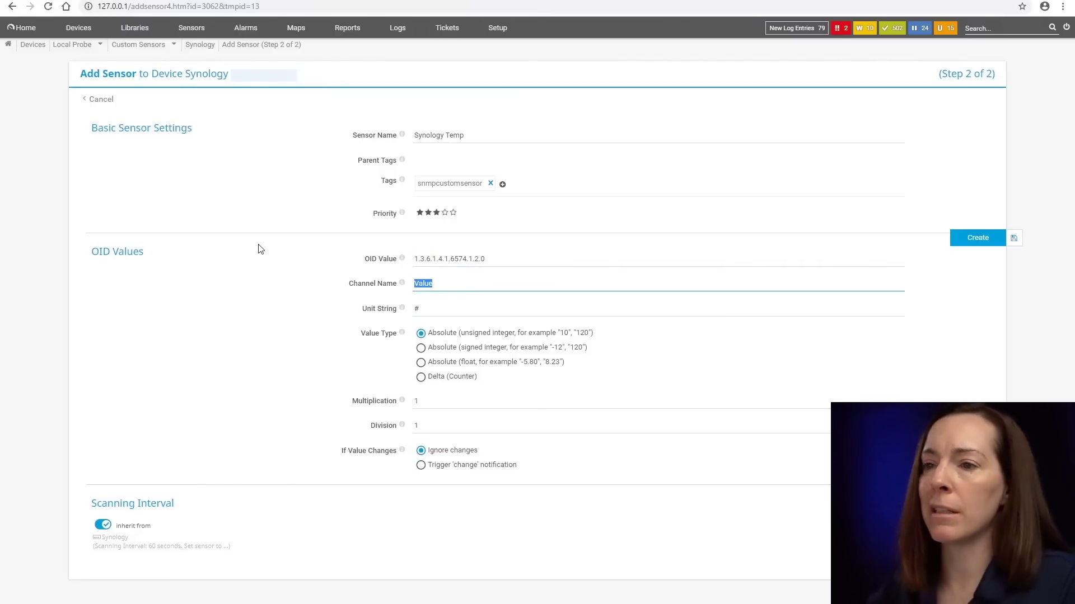
pyautogui.write('Temp')
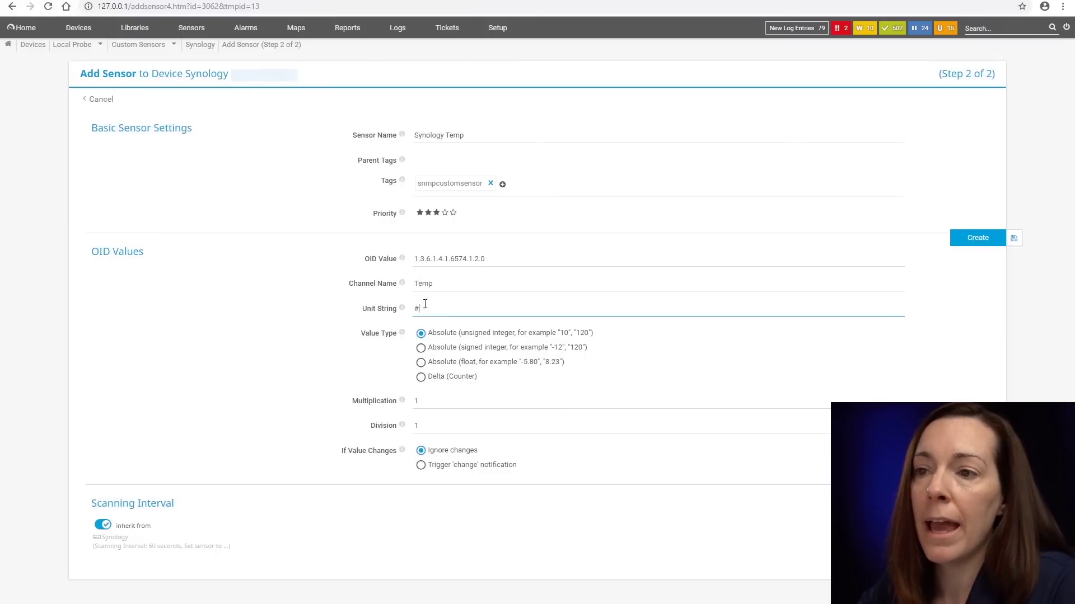
pyautogui.press('Tab')
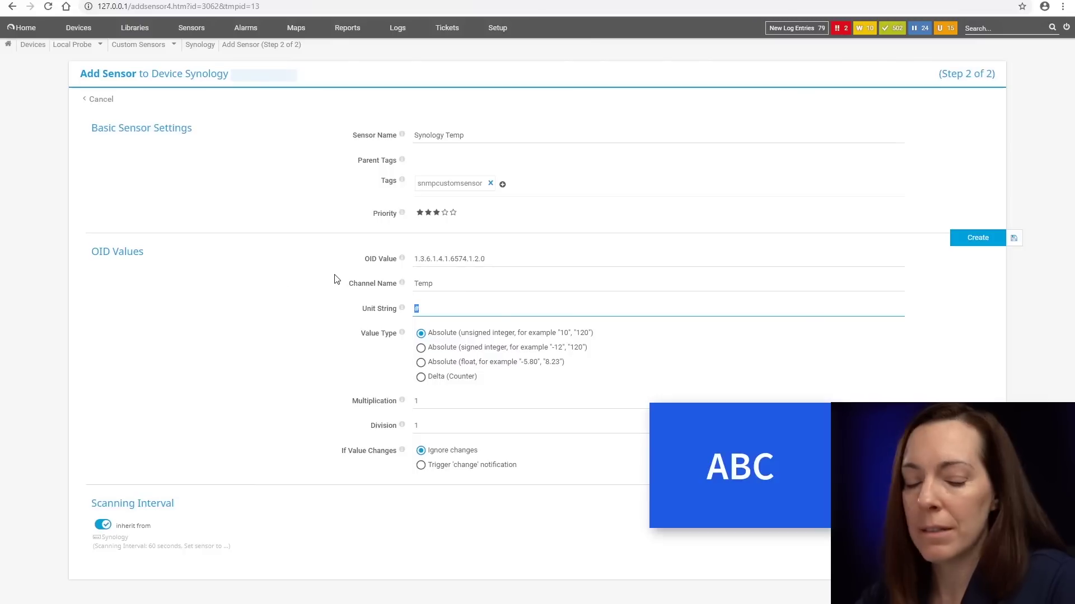
pyautogui.write('F')
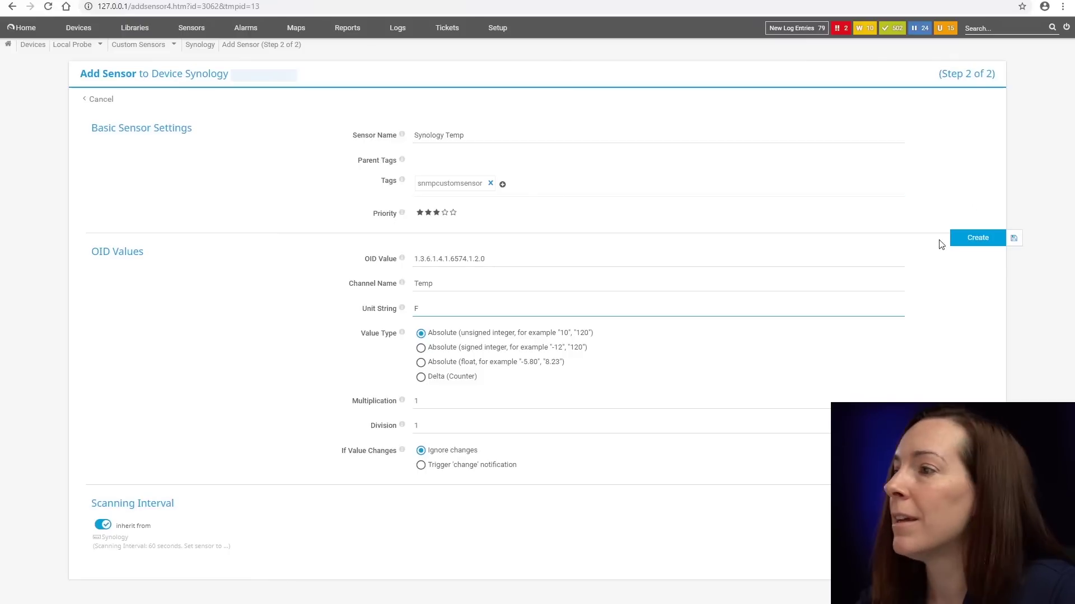
# Create the Synology Temp sensor, open it and scan it so it reads 46 F.
pyautogui.click(969, 241)
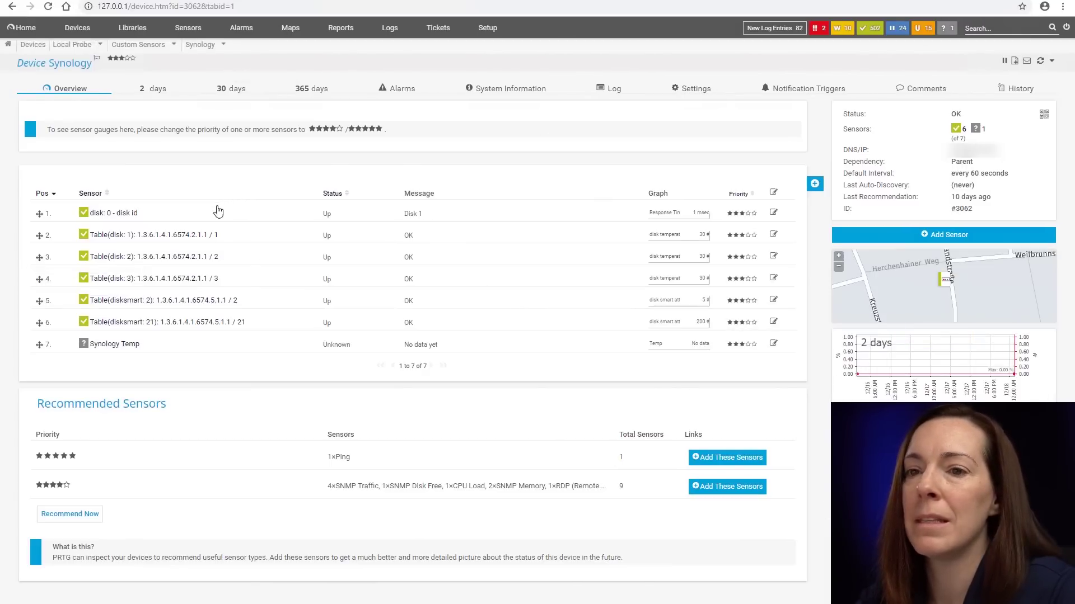
pyautogui.click(124, 345)
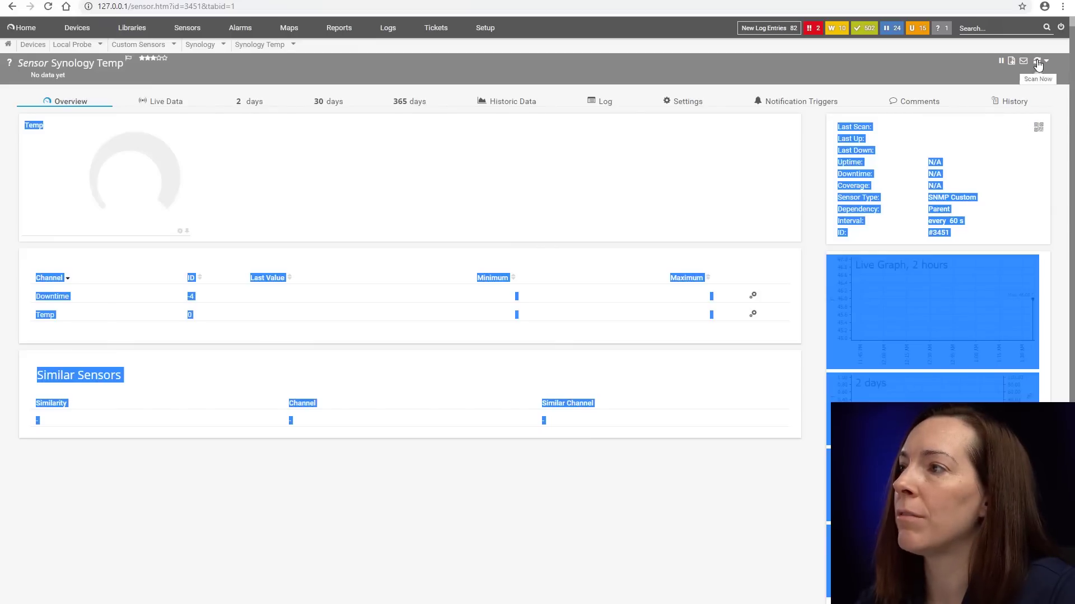
pyautogui.click(1037, 64)
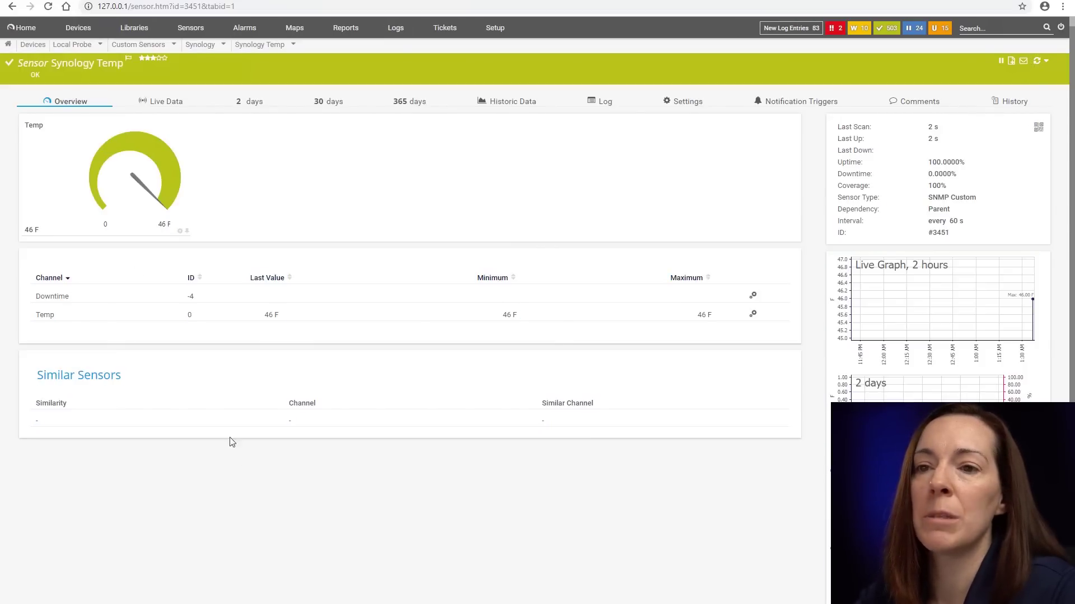